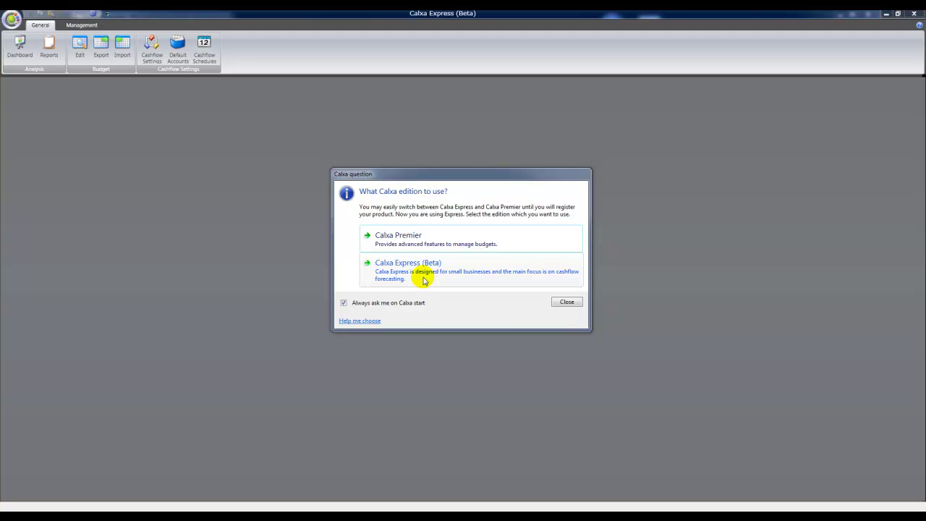
# Create a Calxa Express organisation from the PlantNursery.myo file in the CalxaChallenge folder and begin the Quick Start Wizard.
pyautogui.click(424, 281)
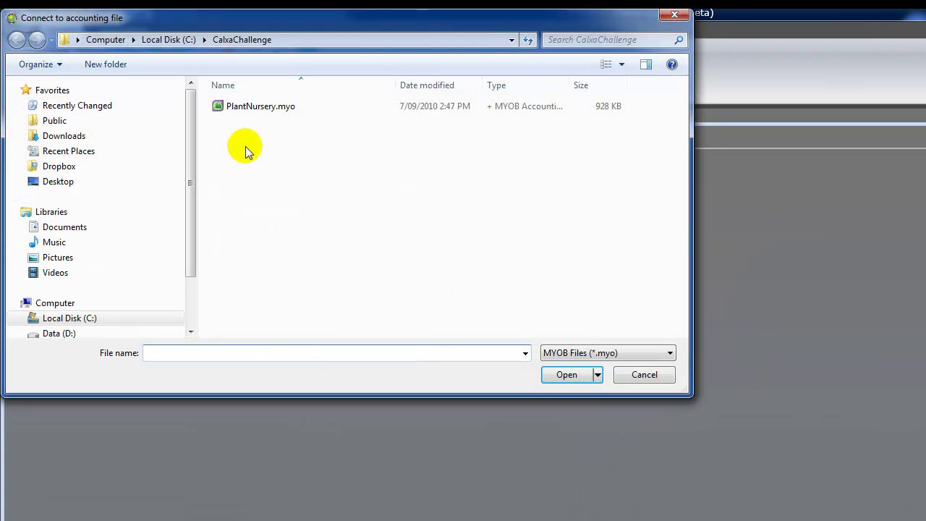
pyautogui.click(254, 109)
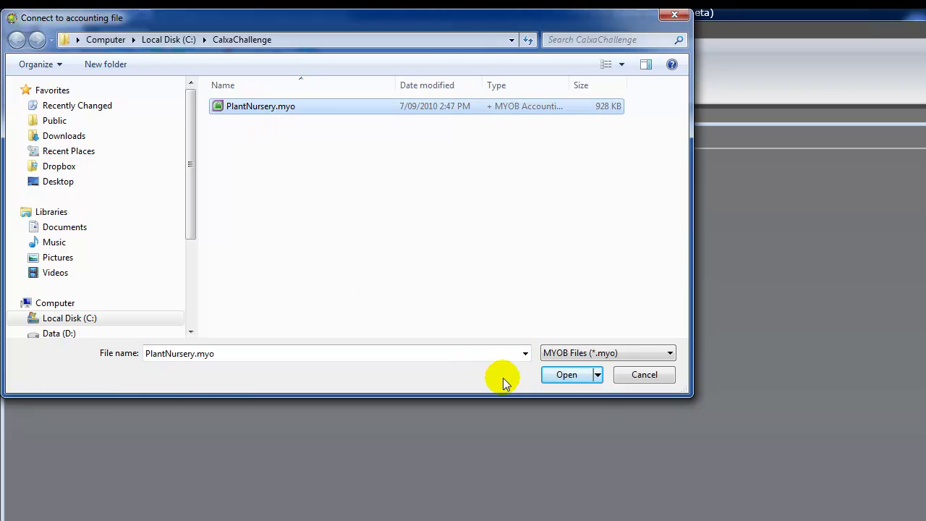
pyautogui.click(563, 374)
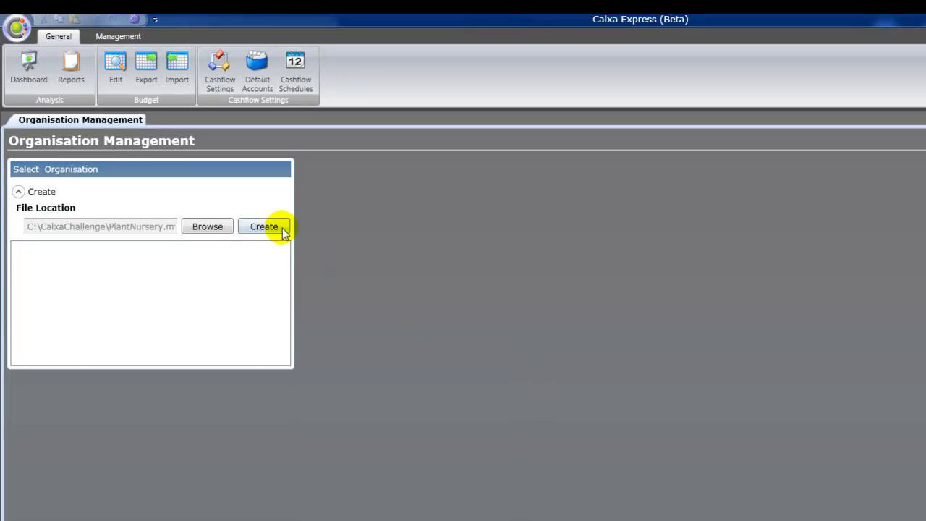
pyautogui.click(272, 226)
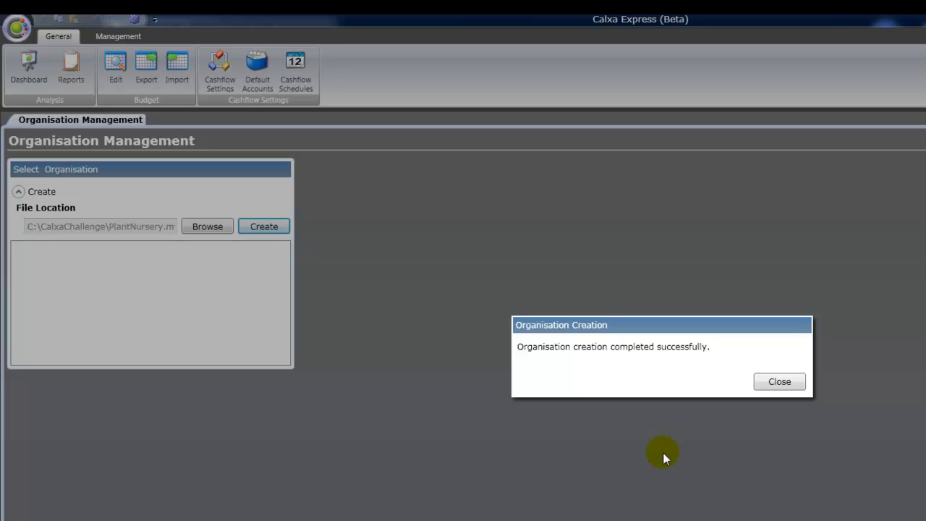
pyautogui.click(782, 384)
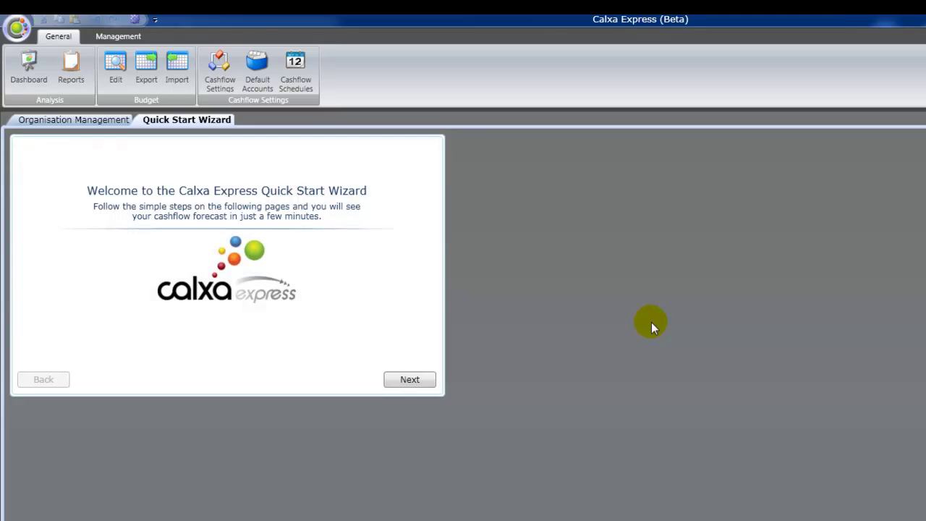
pyautogui.click(423, 382)
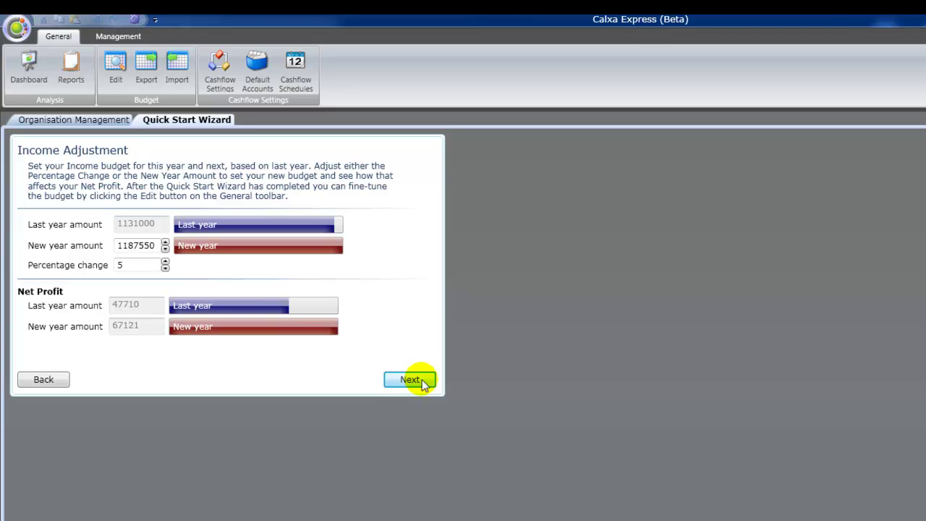
# Lower the income percentage change to 3 and raise the new year income amount to 1164936.
pyautogui.click(164, 269)
pyautogui.click(165, 269)
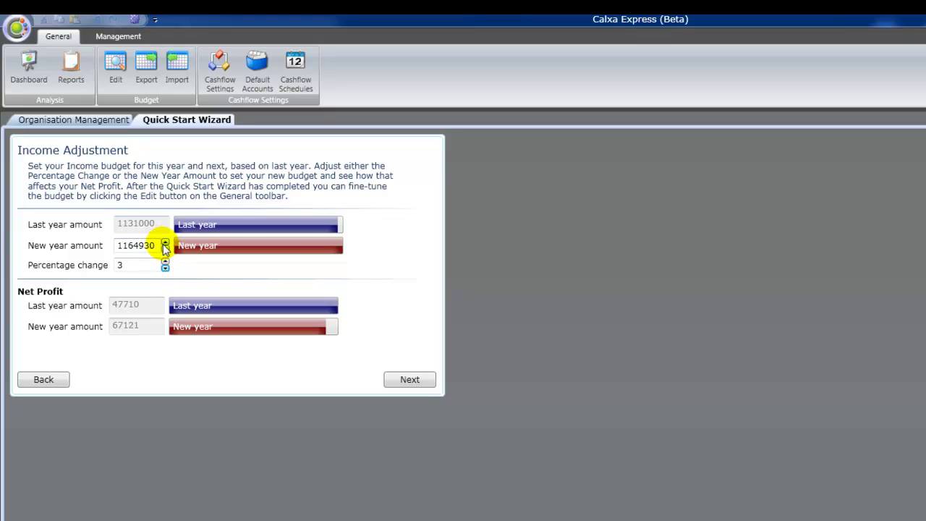
pyautogui.click(165, 243)
pyautogui.click(165, 243)
pyautogui.click(165, 243)
pyautogui.click(164, 243)
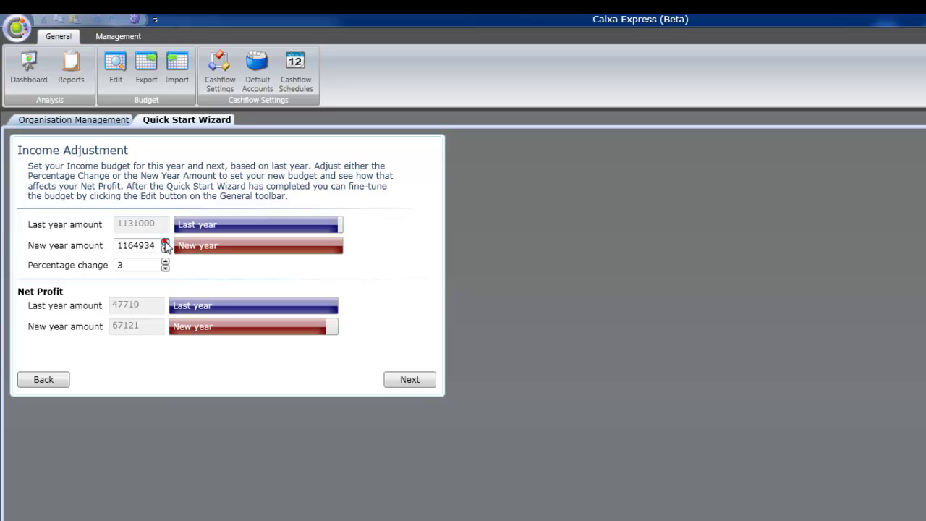
pyautogui.click(164, 243)
pyautogui.click(165, 243)
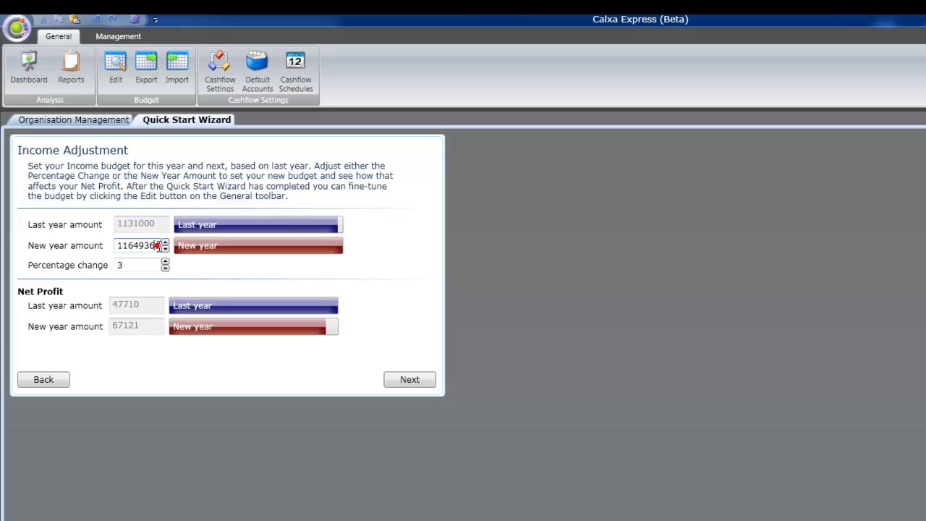
# Set the new year income amount to 1200000 and continue to the cost of sales adjustment.
pyautogui.moveTo(154, 245); pyautogui.dragTo(119, 245)
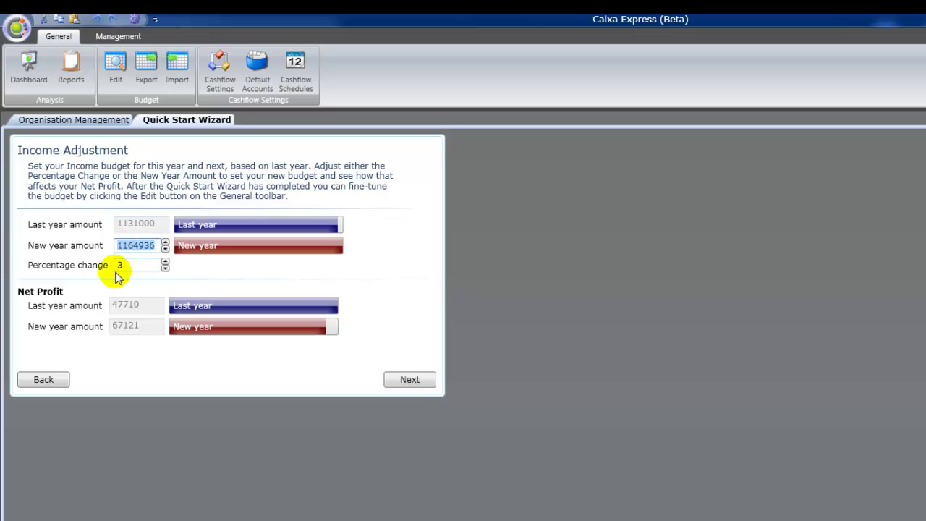
pyautogui.write('12')
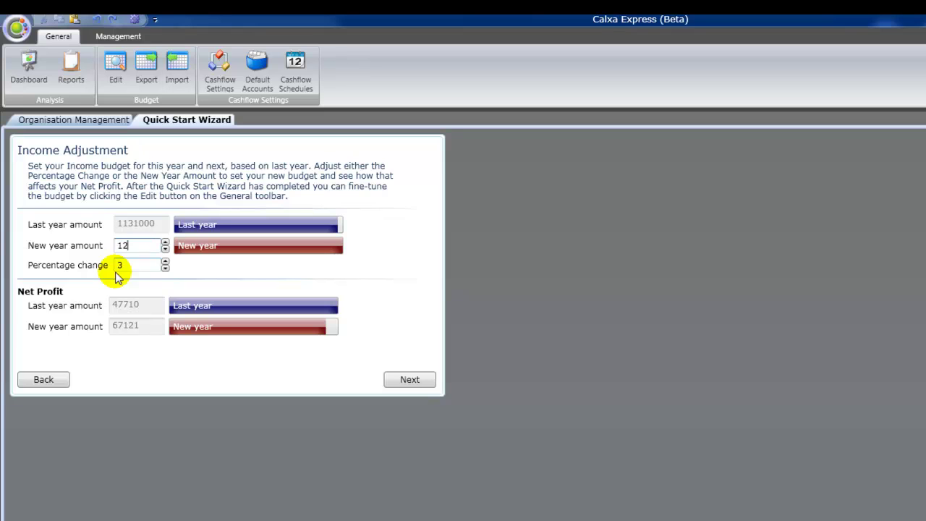
pyautogui.write('00000')
pyautogui.click(119, 265)
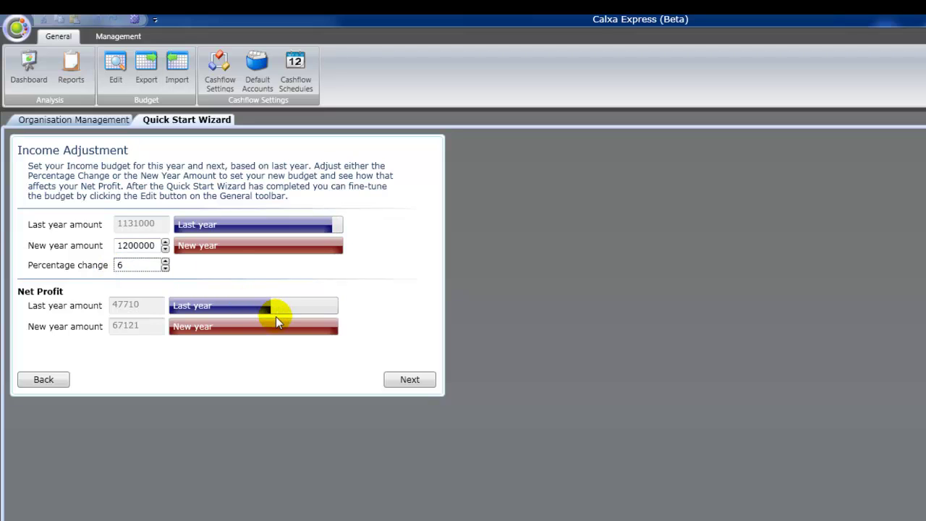
pyautogui.click(408, 381)
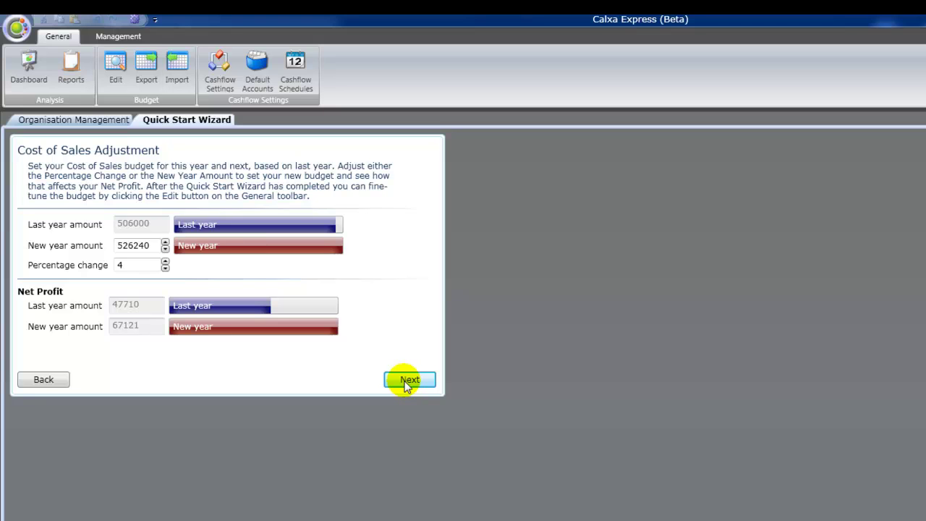
# Set the percentage change to 5 for cost of sales and to 4 for expenses, and continue to the GST settings.
pyautogui.click(165, 262)
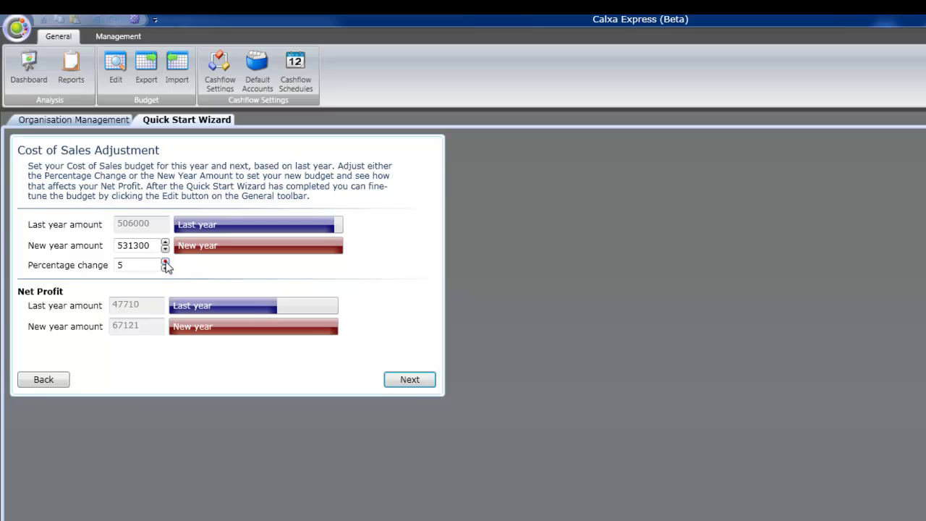
pyautogui.click(403, 381)
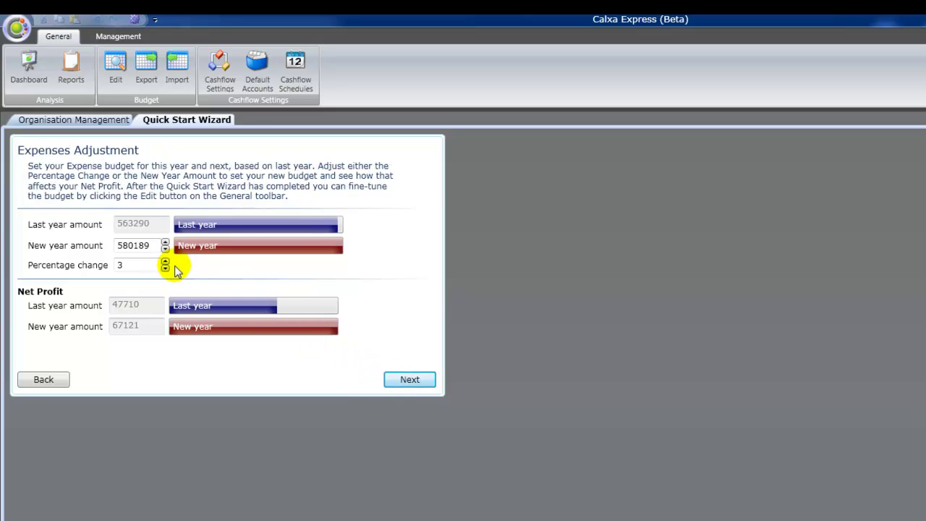
pyautogui.click(165, 262)
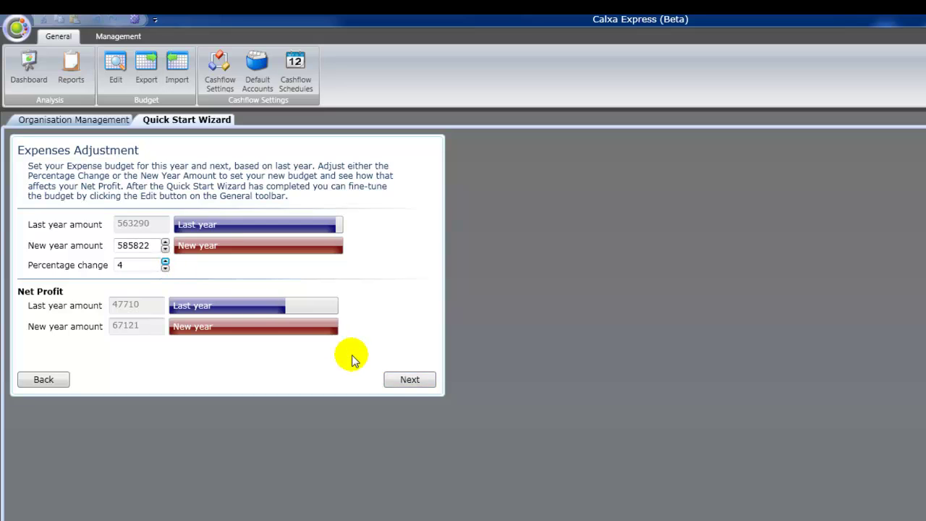
pyautogui.click(407, 384)
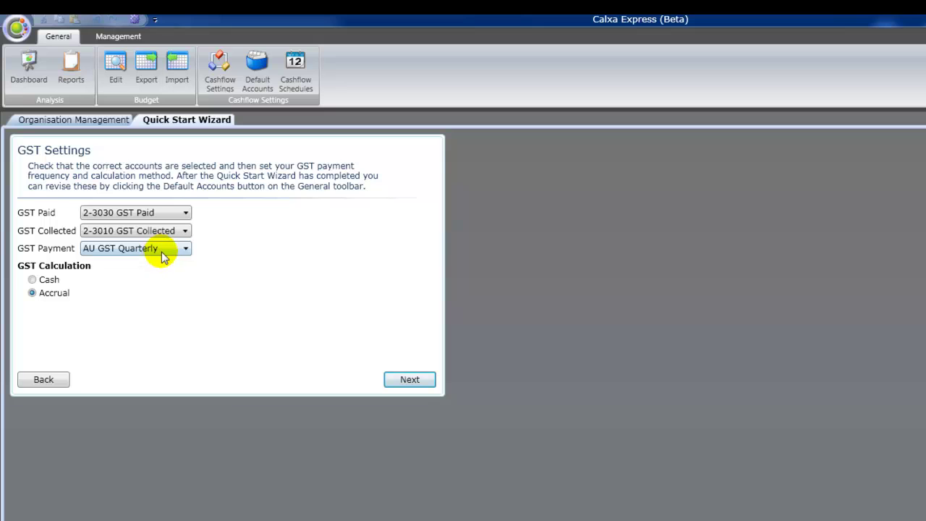
# Choose AU GST Quarterly as the GST payment schedule and Accrual as the GST calculation method, and continue to the PAYG settings.
pyautogui.click(166, 250)
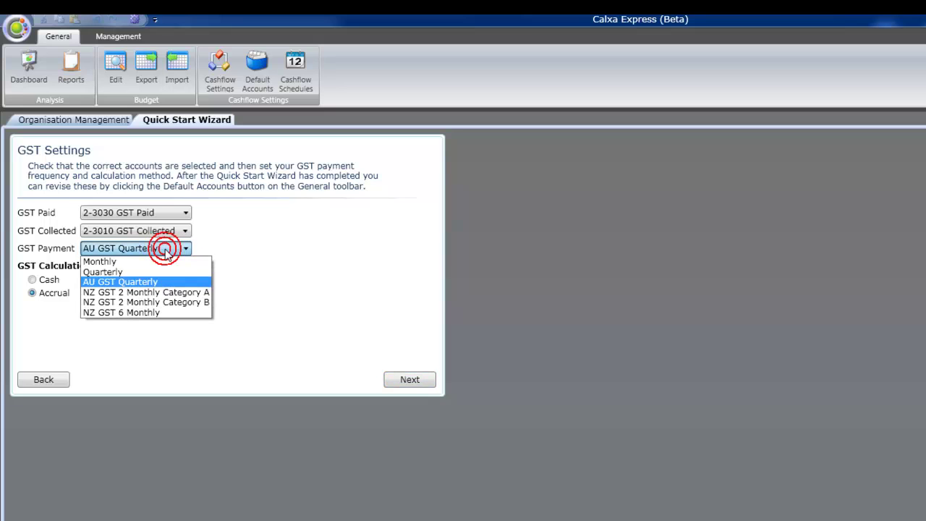
pyautogui.click(151, 283)
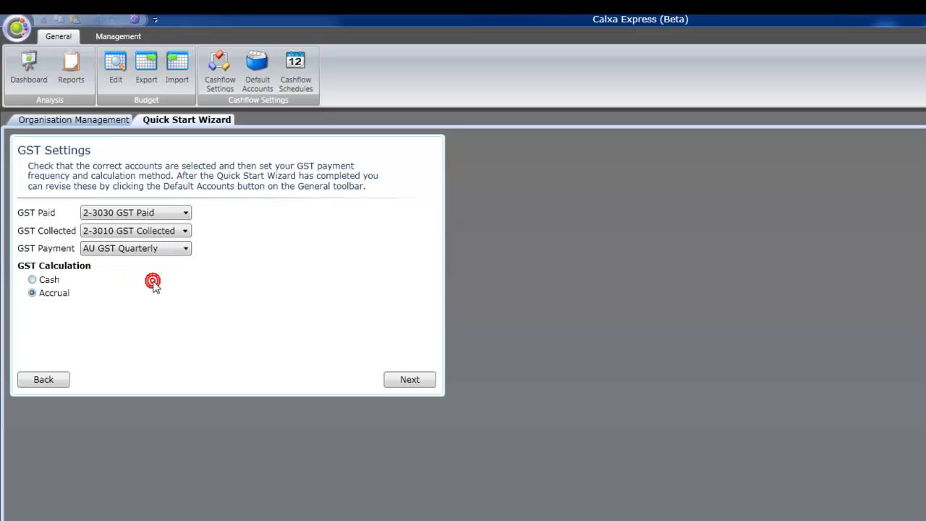
pyautogui.click(43, 280)
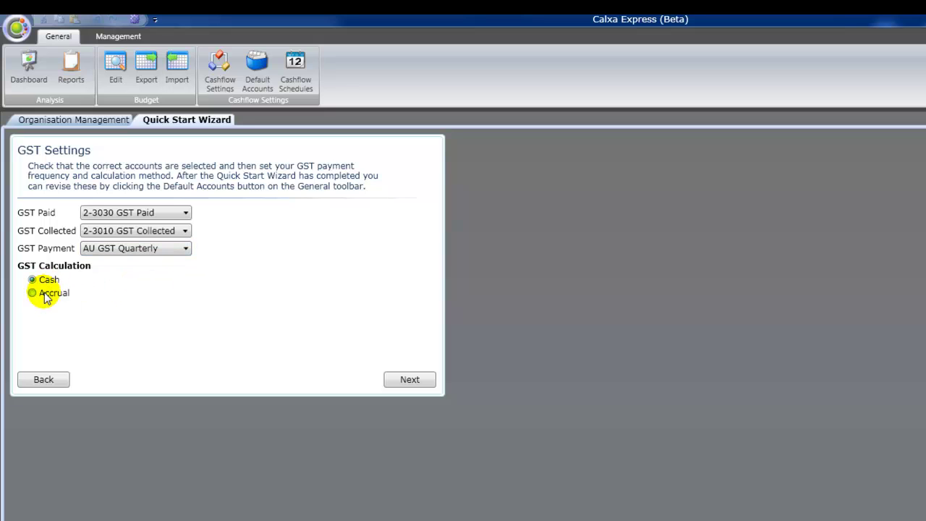
pyautogui.click(43, 294)
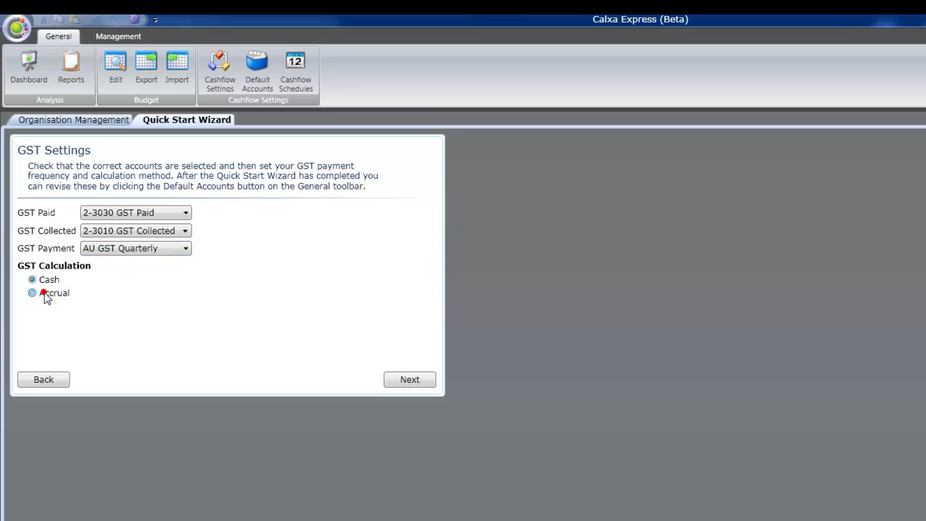
pyautogui.click(410, 382)
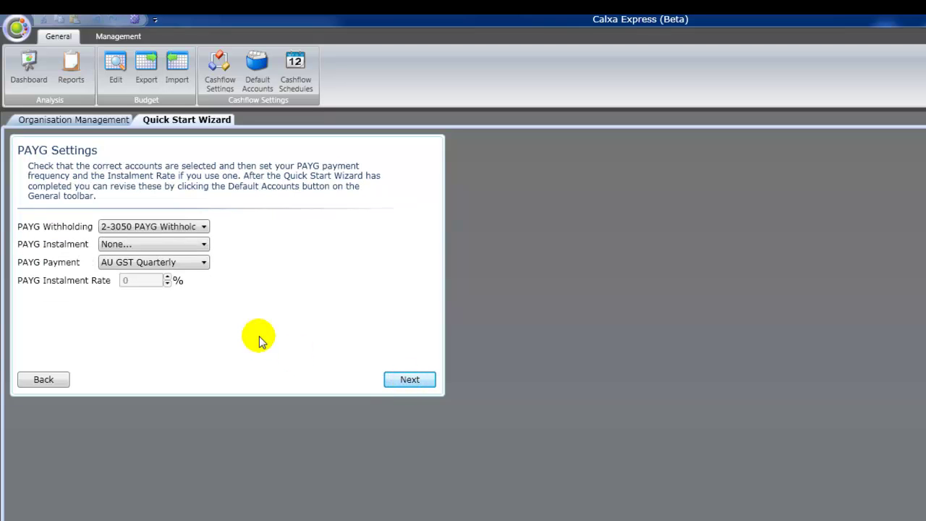
# Set the PAYG payment schedule to Monthly and the PAYG instalment account to 2-3090 PAYG Instalments Paid.
pyautogui.click(187, 263)
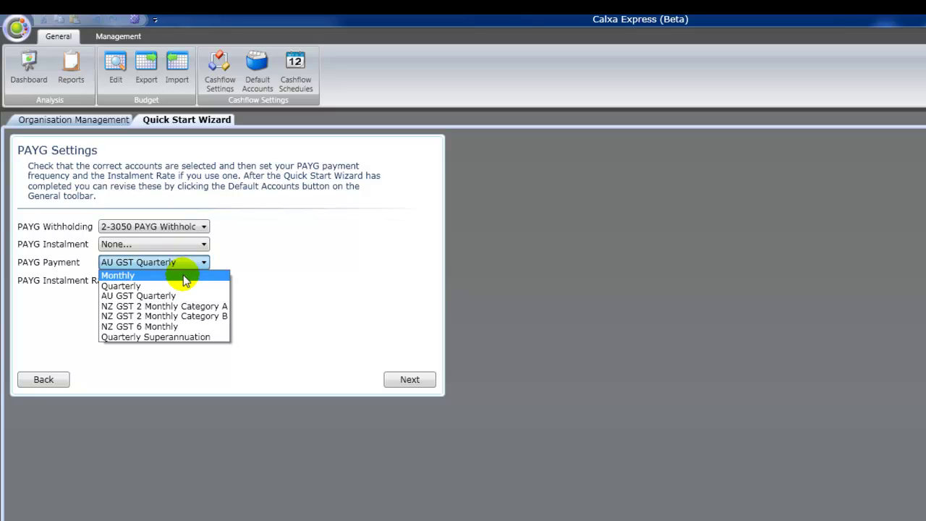
pyautogui.click(185, 279)
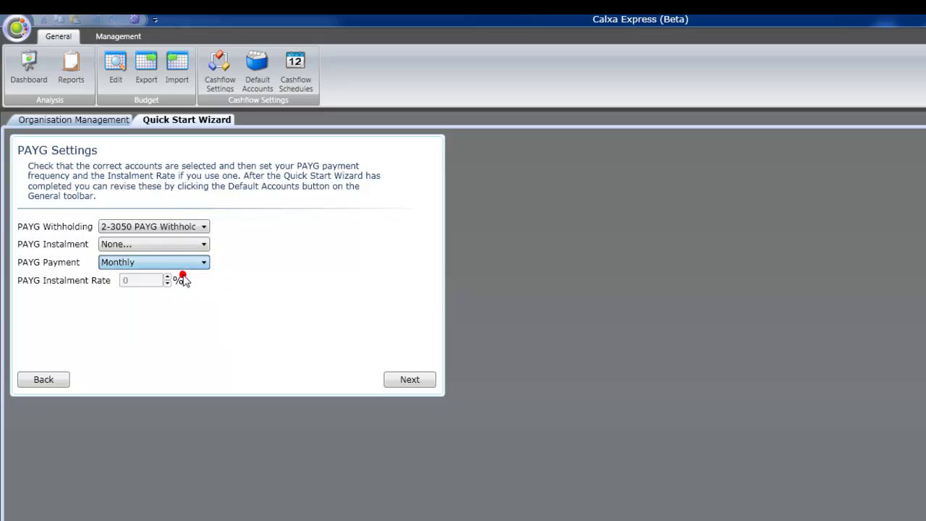
pyautogui.click(183, 244)
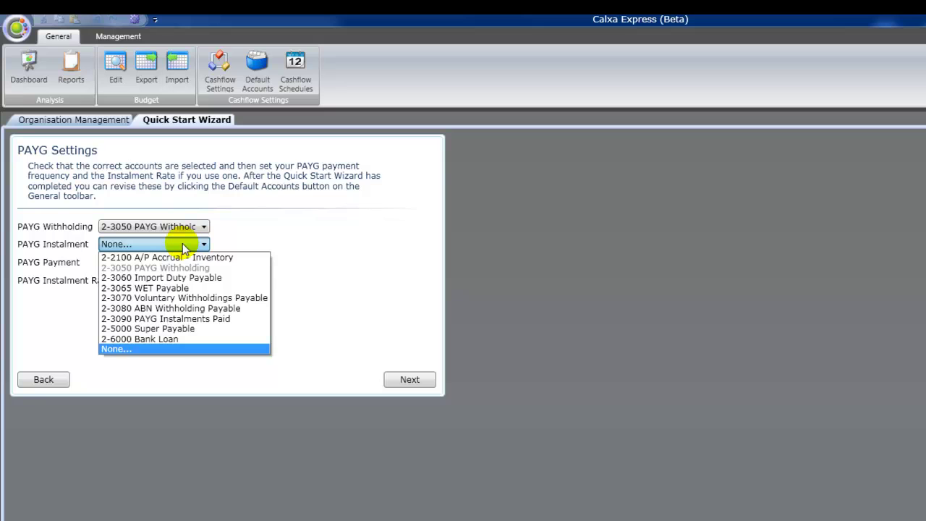
pyautogui.click(174, 318)
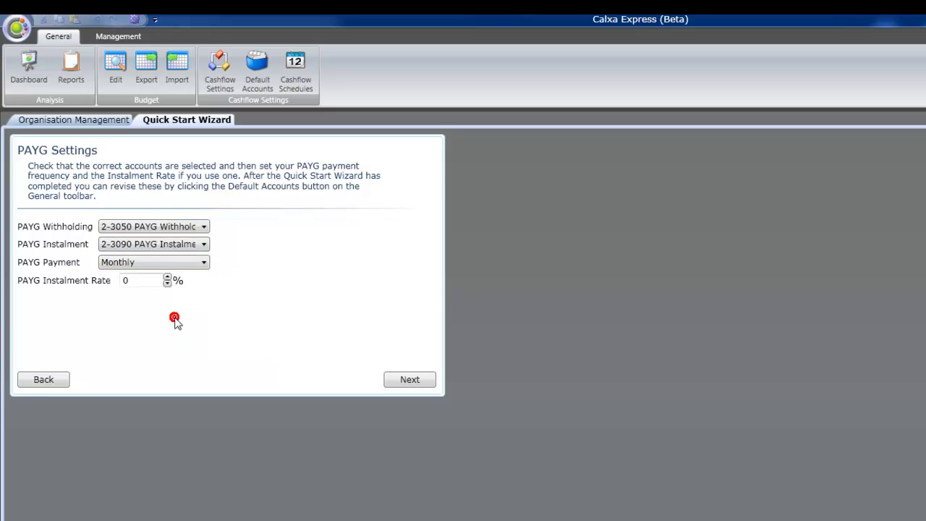
# Set the PAYG instalment rate to 1.5% and continue to the superannuation settings.
pyautogui.click(166, 277)
pyautogui.click(167, 277)
pyautogui.moveTo(143, 280); pyautogui.dragTo(102, 277)
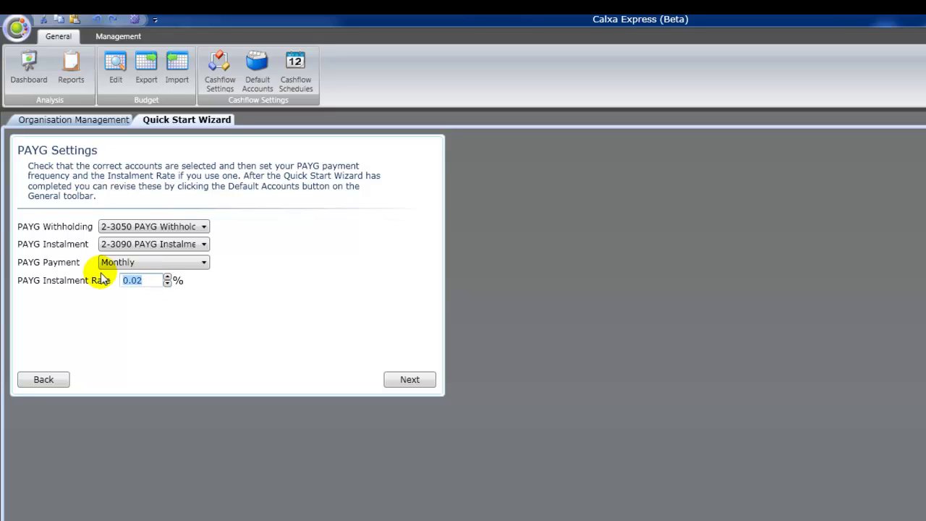
pyautogui.write('1.5')
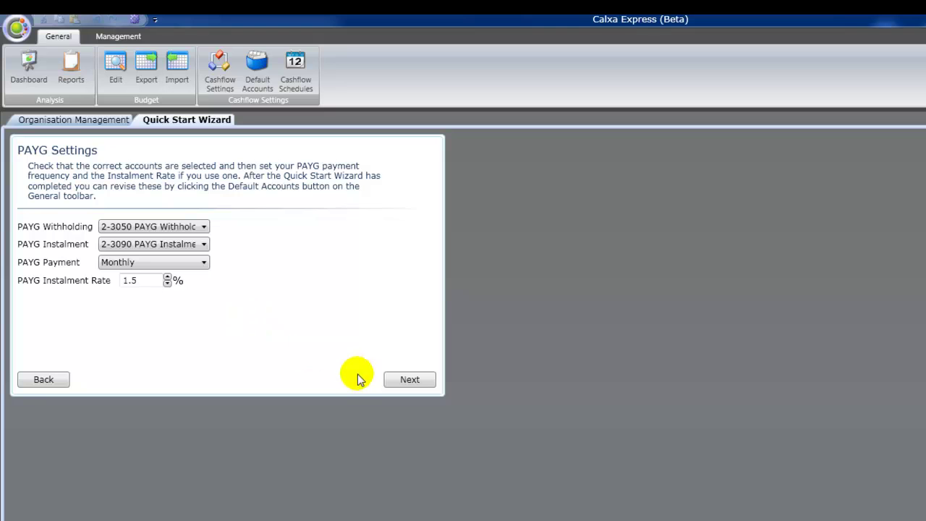
pyautogui.click(409, 381)
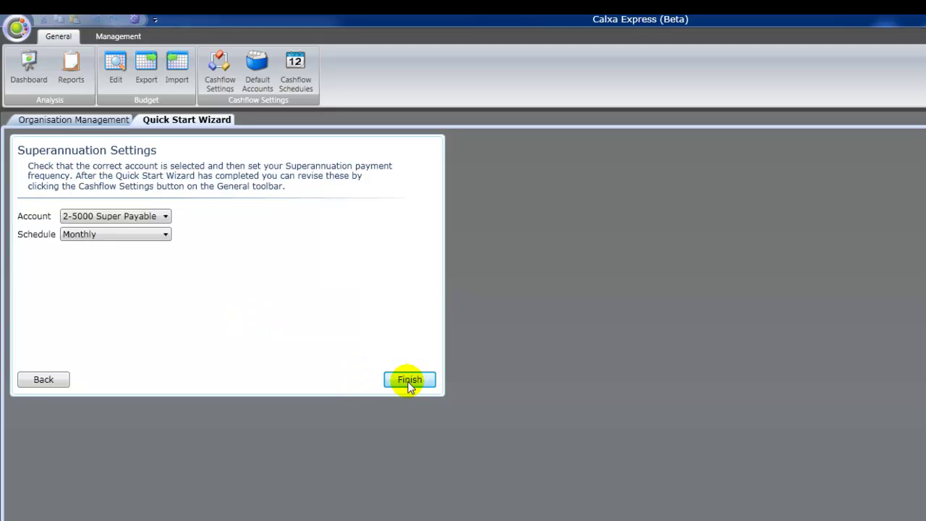
# Set the superannuation schedule to Quarterly Superannuation and finish the wizard.
pyautogui.click(165, 234)
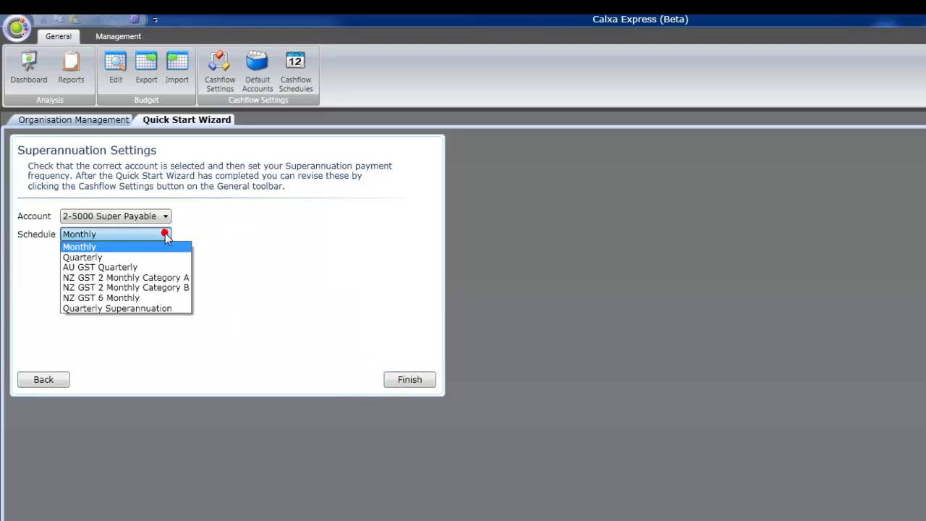
pyautogui.click(141, 308)
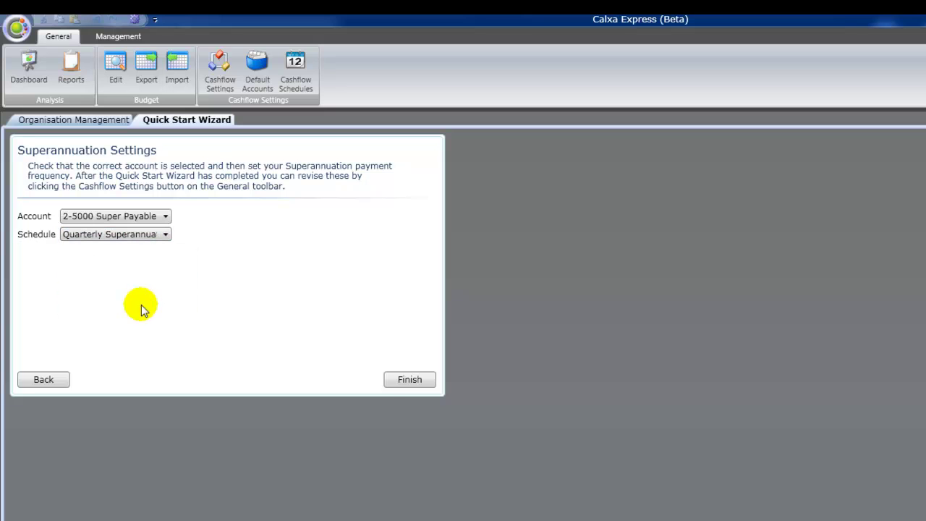
pyautogui.click(410, 380)
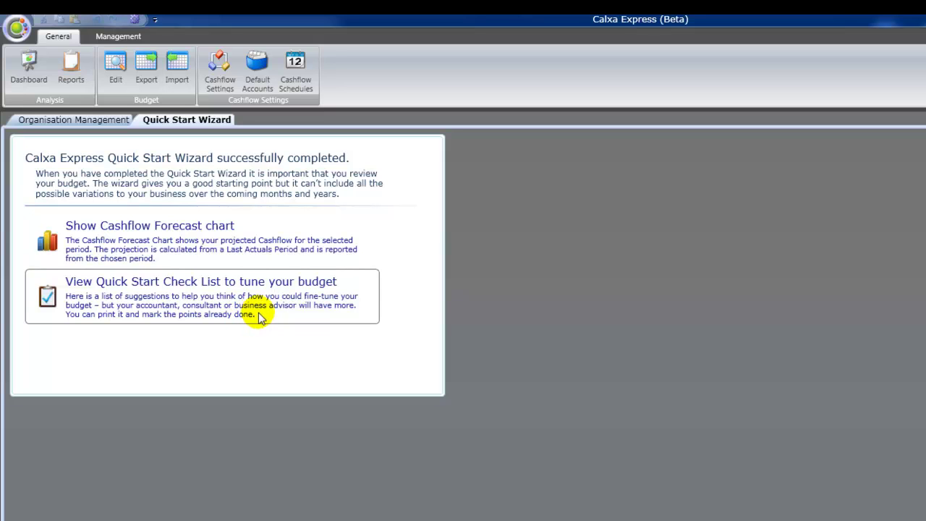
# Show the Cashflow Forecast chart and inspect the month-end bank balances for Sep 2010 and Apr 2011.
pyautogui.click(192, 244)
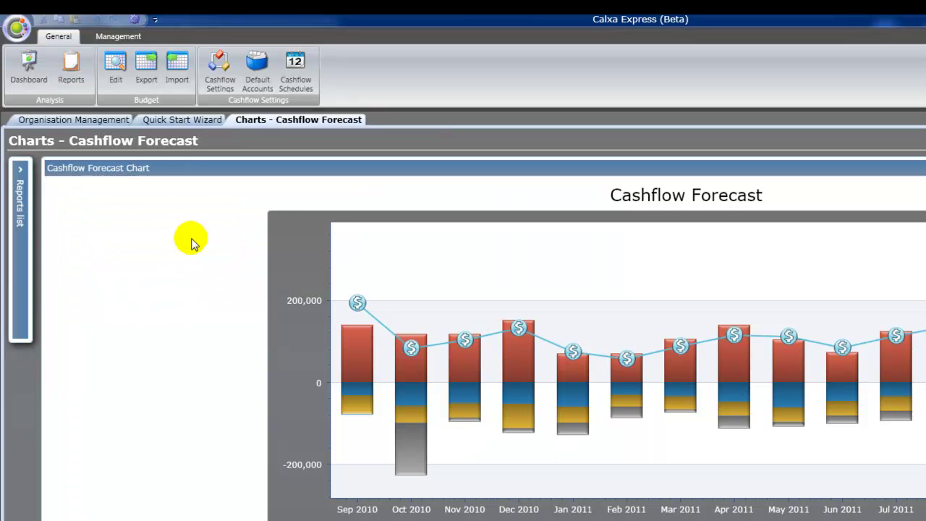
pyautogui.moveTo(356, 306)
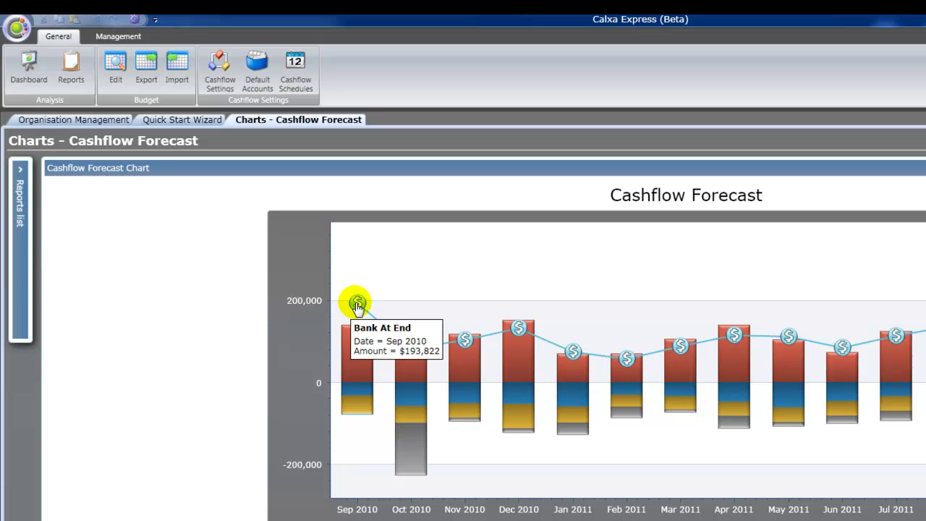
pyautogui.moveTo(734, 337)
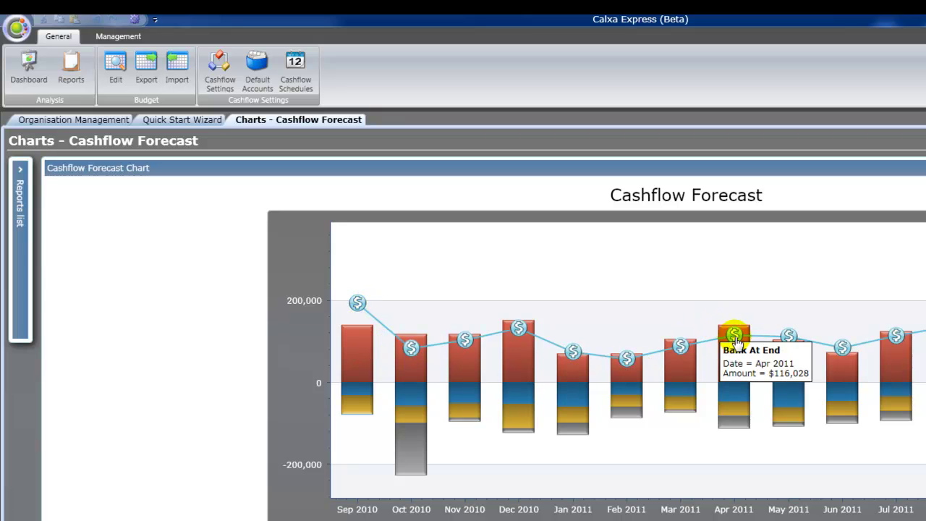
# Inspect the forecast chart's Dec 2010 income, the Nov 2010 cost of sales and outflows, and the large Oct 2010 outflow.
pyautogui.moveTo(512, 369)
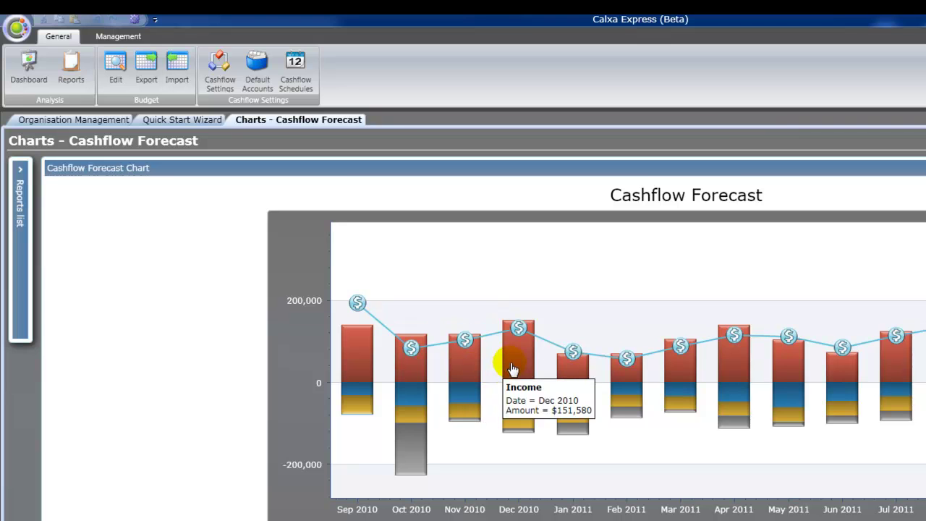
pyautogui.moveTo(473, 394)
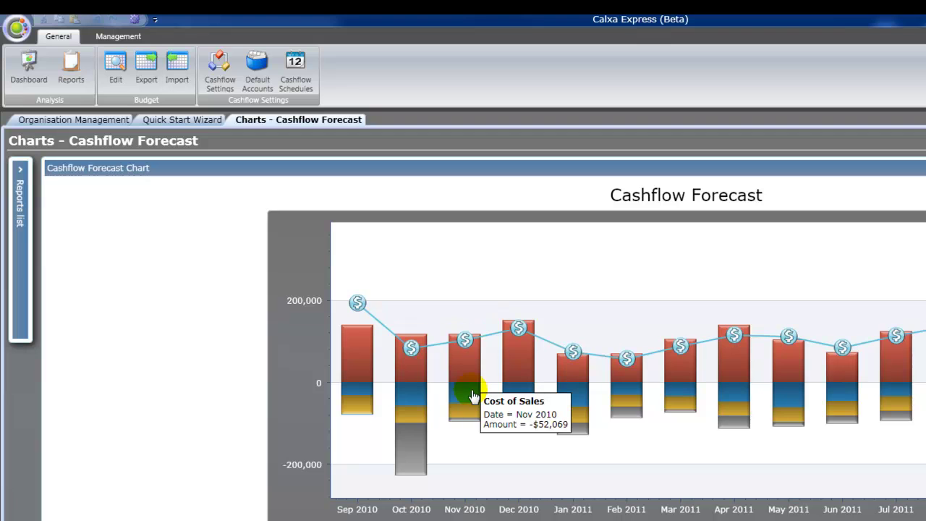
pyautogui.moveTo(470, 413)
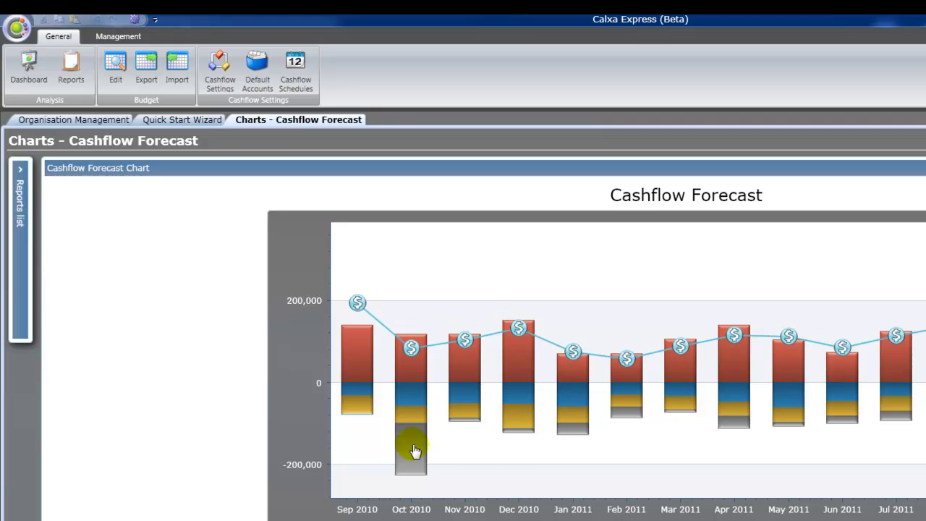
pyautogui.moveTo(410, 456)
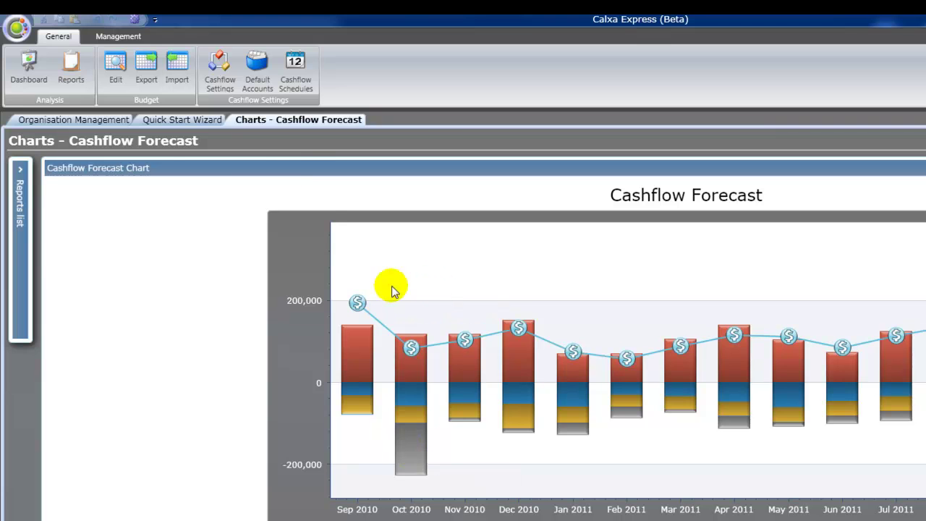
# Rename the Initial Budget Version as Moderate Budget, allowing the affected open windows to close.
pyautogui.click(114, 64)
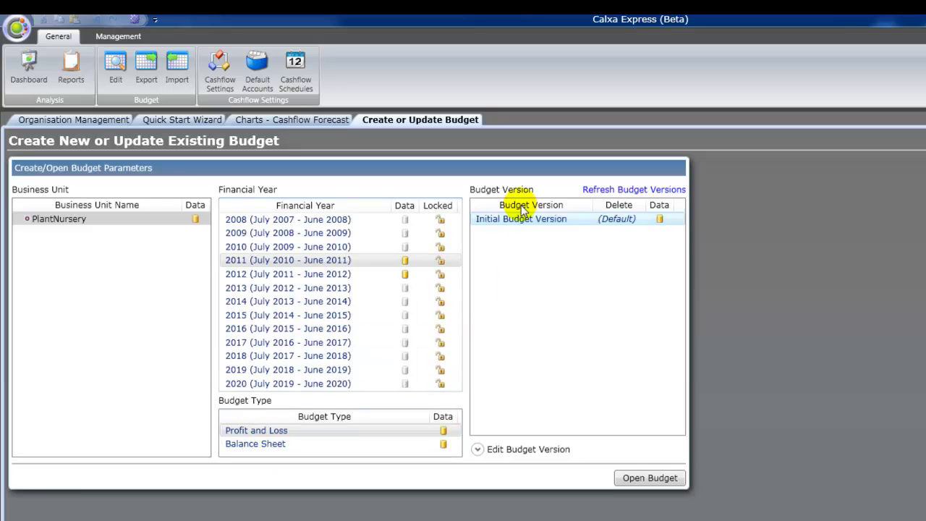
pyautogui.click(478, 449)
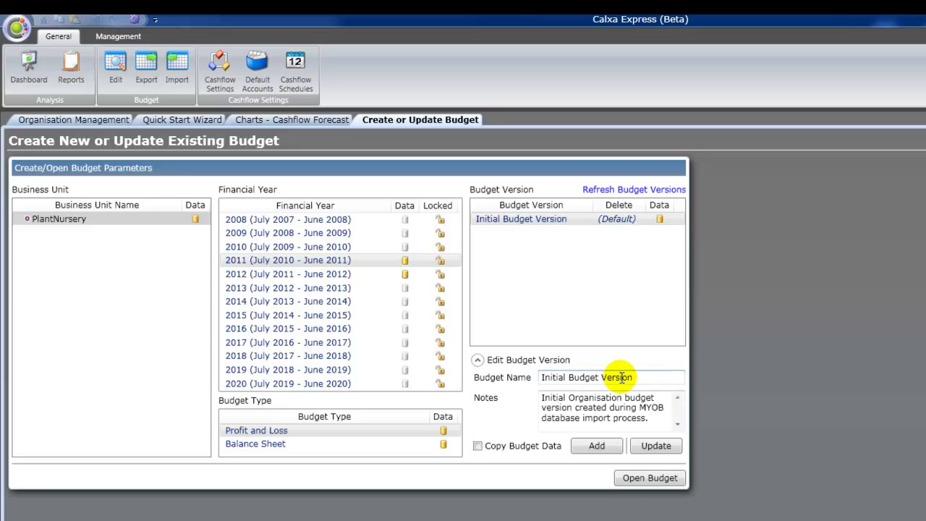
pyautogui.moveTo(634, 376); pyautogui.dragTo(498, 373)
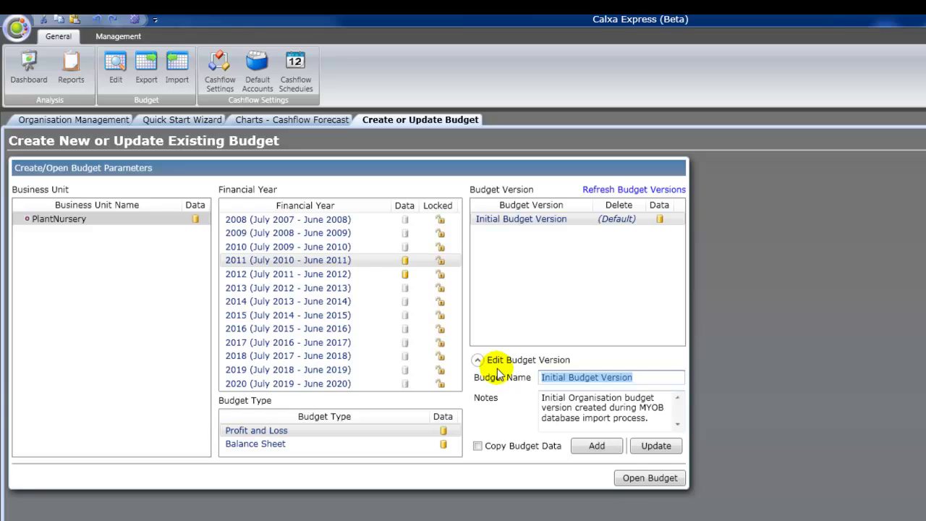
pyautogui.write('Moderate Budget')
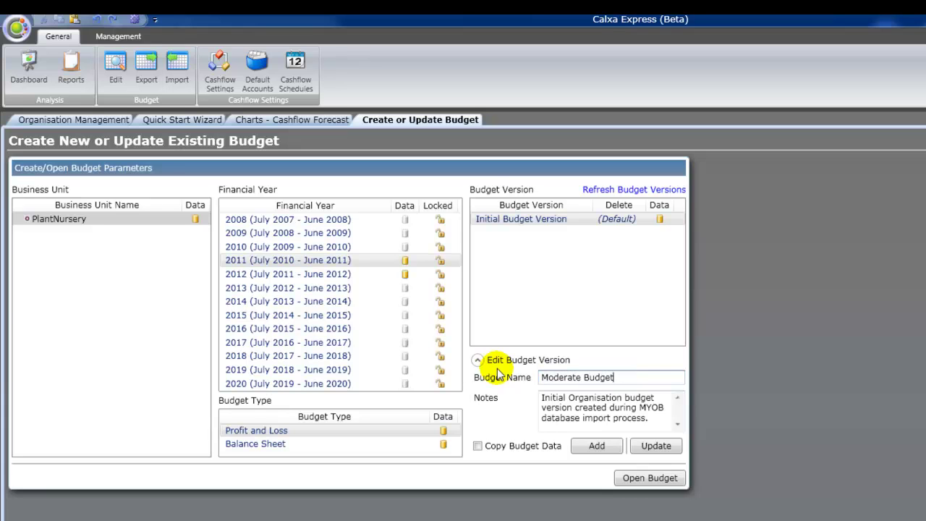
pyautogui.click(544, 397)
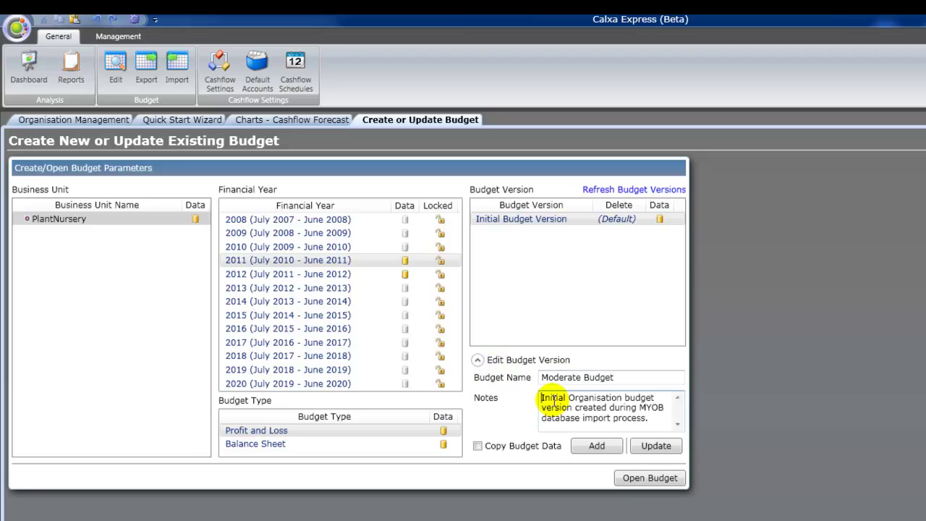
pyautogui.click(648, 446)
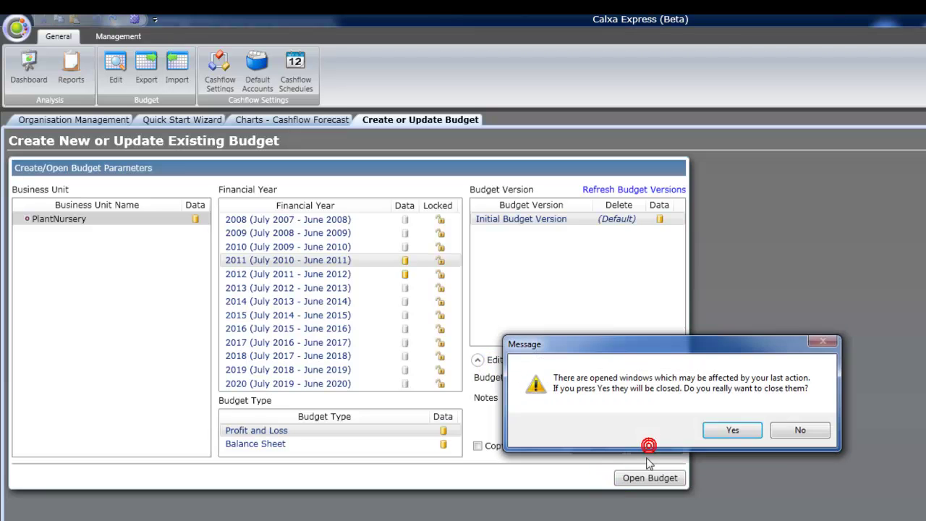
pyautogui.click(733, 433)
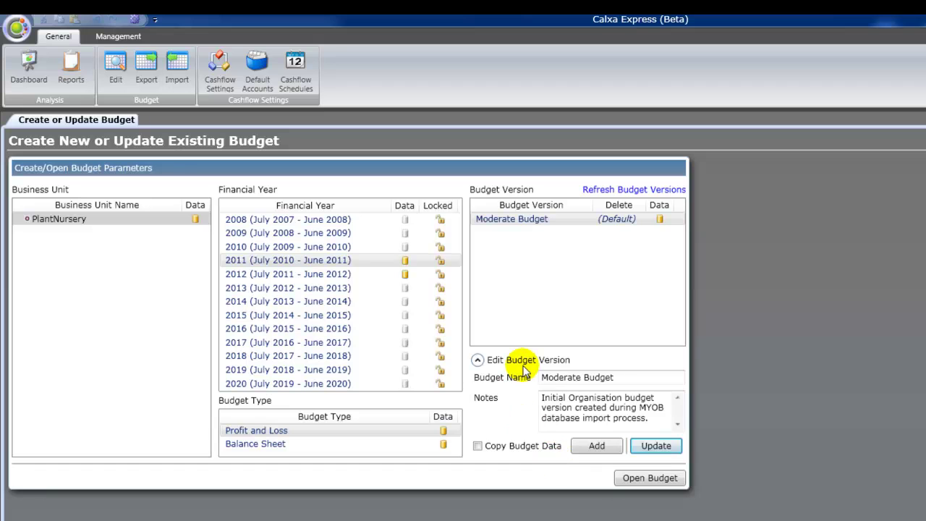
pyautogui.click(477, 360)
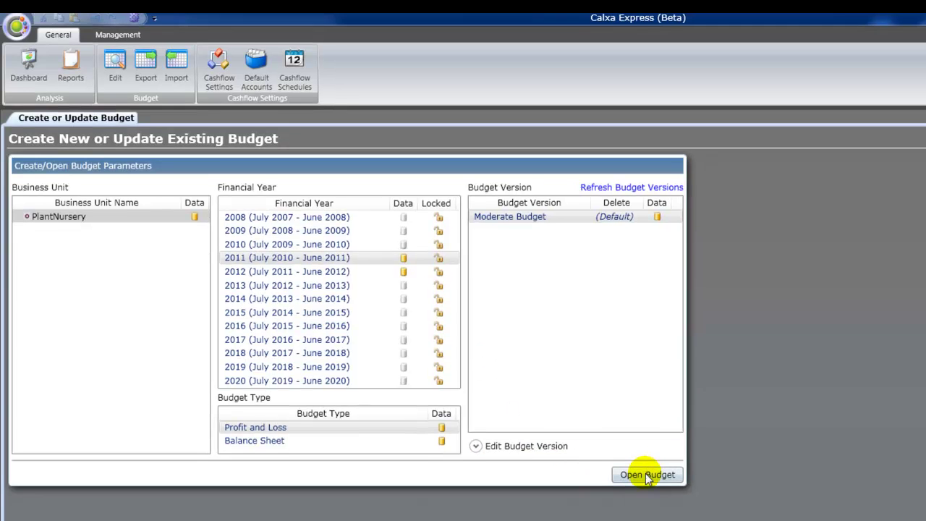
# Open the 2011 Profit and Loss budget for Moderate Budget and set October Sales to 150,000.
pyautogui.click(648, 475)
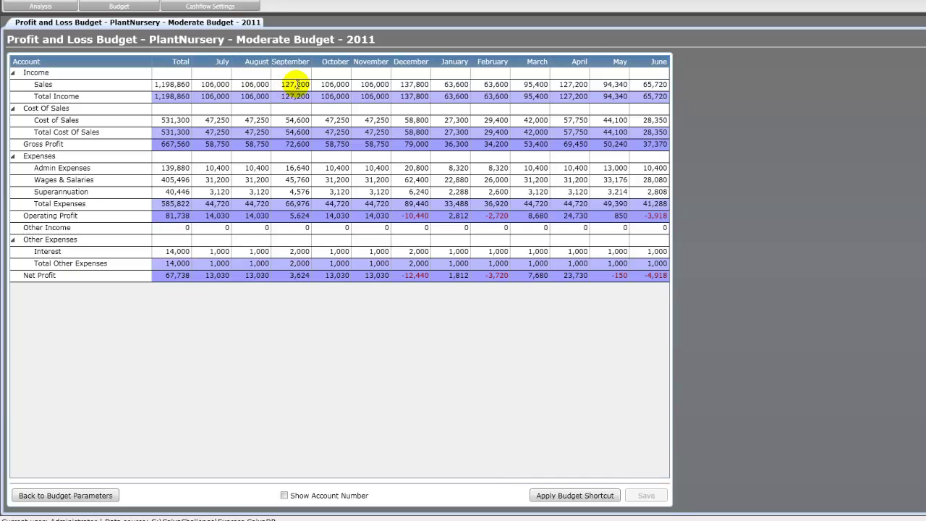
pyautogui.click(319, 84)
pyautogui.moveTo(319, 83); pyautogui.dragTo(348, 85)
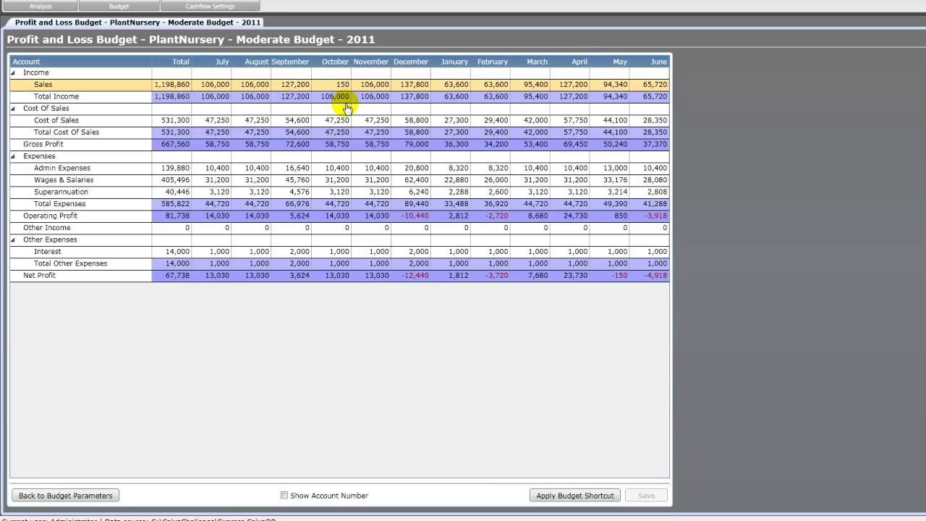
pyautogui.press('Tab')
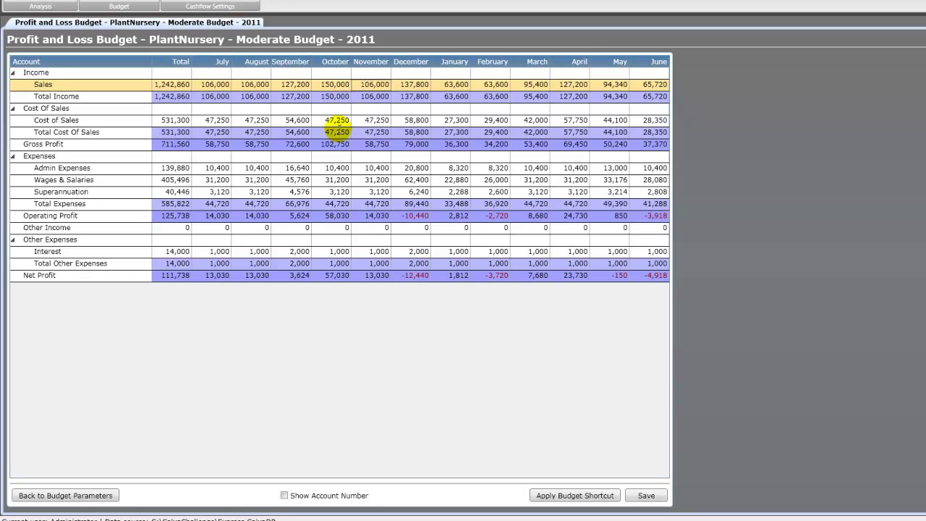
# Start a budget shortcut for the Cost of Sales row, calculated from the Moderate Budget version's 4-1000 Sales account.
pyautogui.click(122, 124)
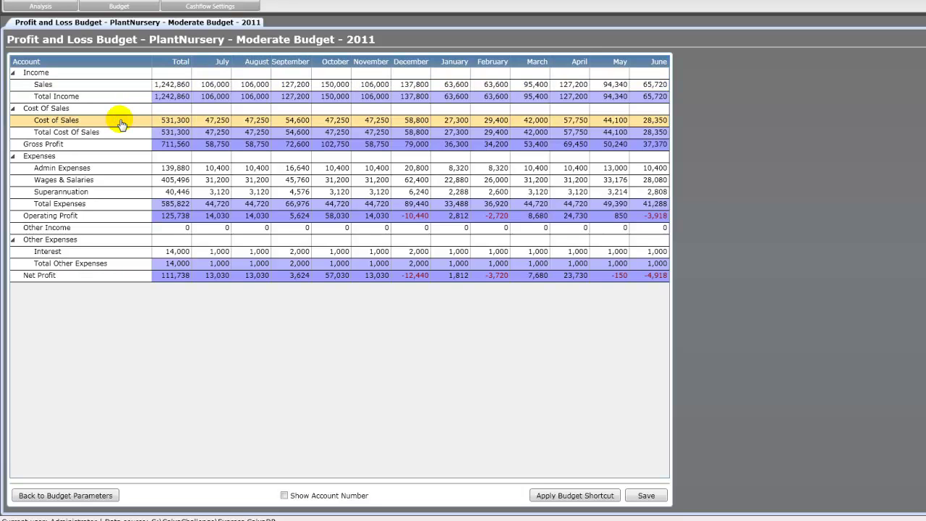
pyautogui.click(564, 496)
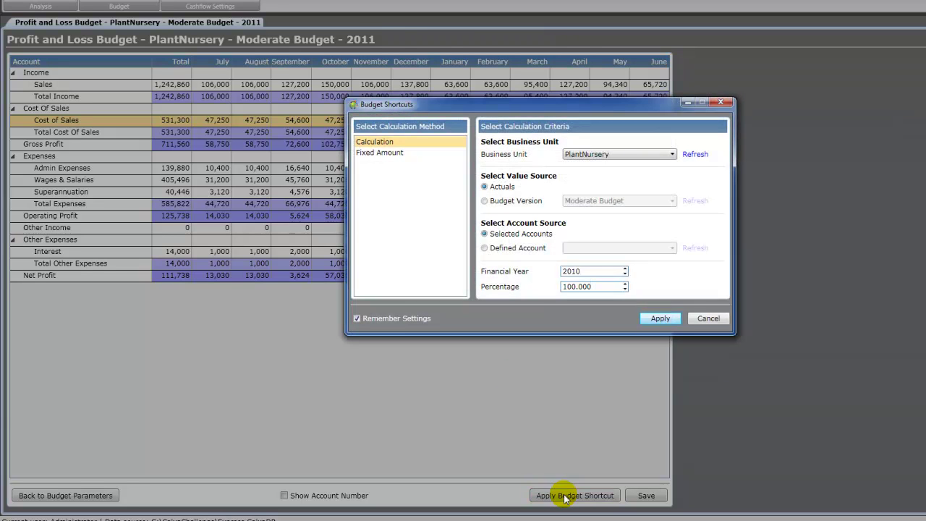
pyautogui.click(516, 204)
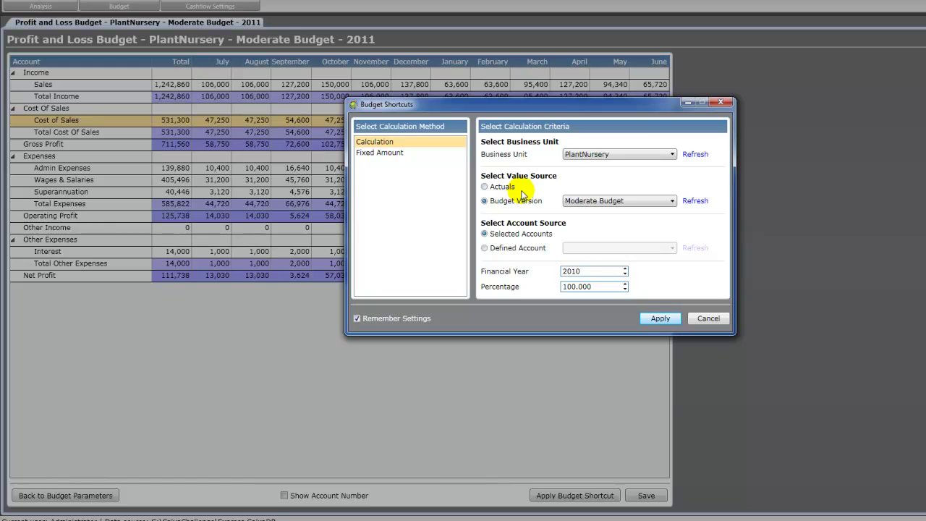
pyautogui.click(502, 248)
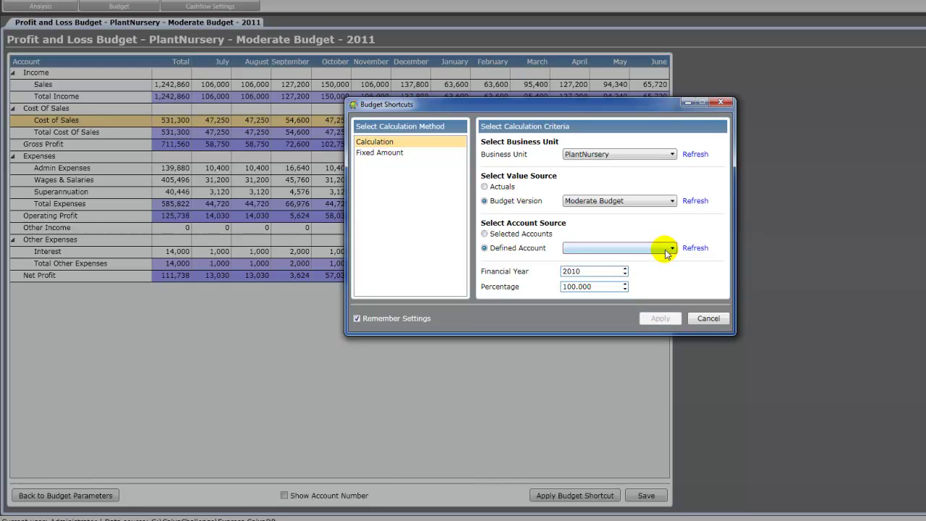
pyautogui.click(669, 250)
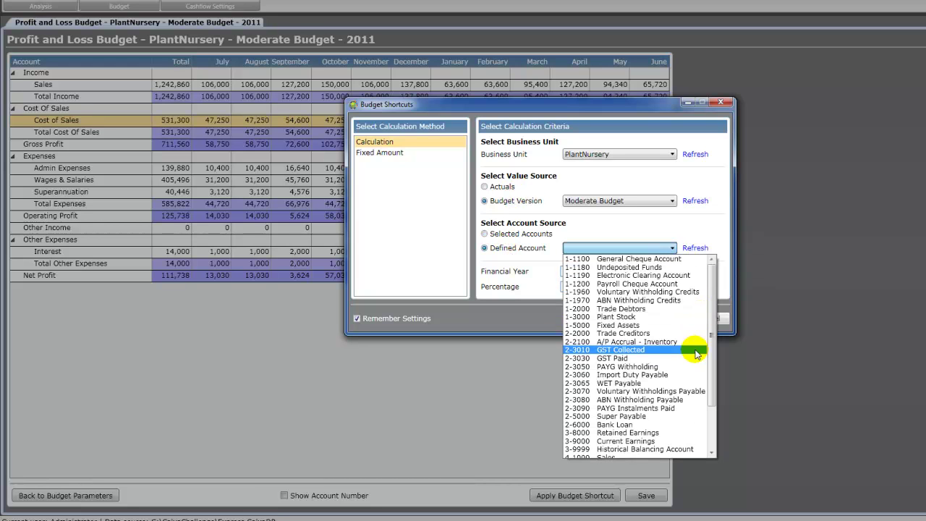
pyautogui.click(713, 421)
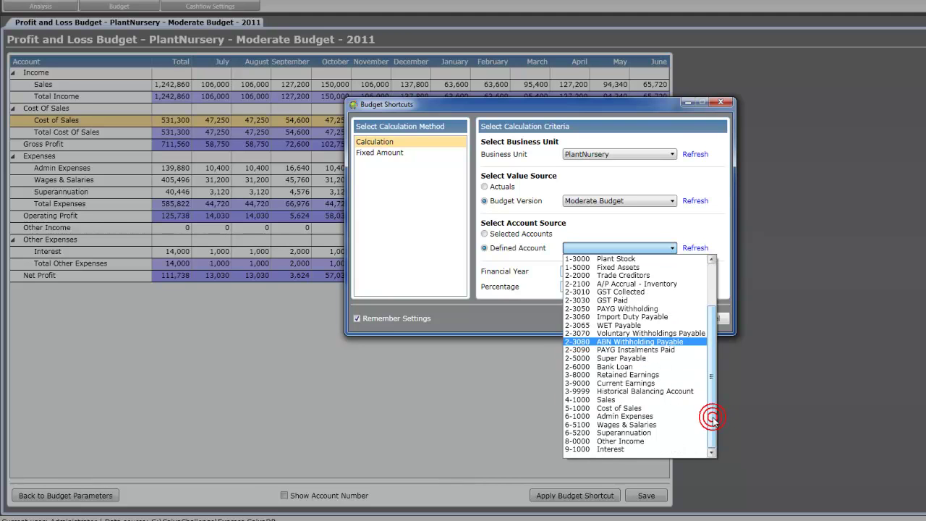
pyautogui.click(673, 406)
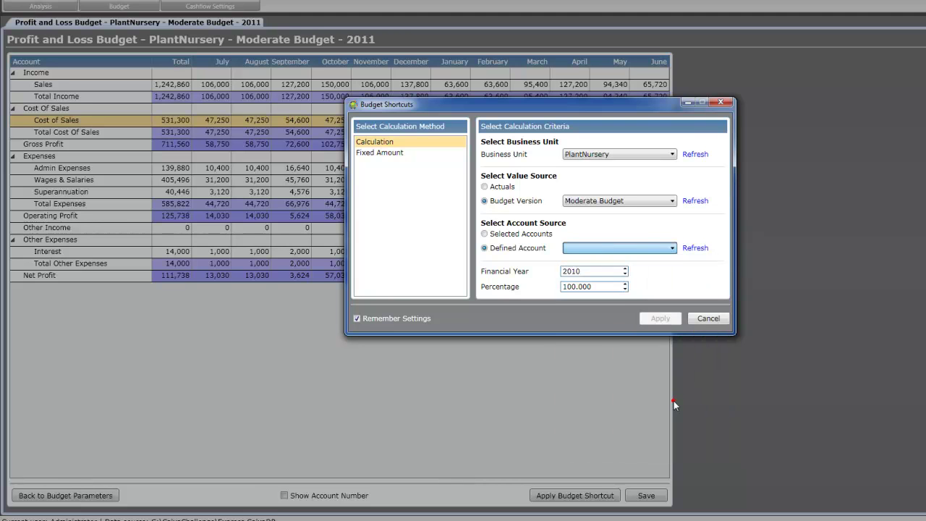
# Set the shortcut's financial year to 2011 and percentage to 45, and apply it to Cost of Sales.
pyautogui.click(624, 268)
pyautogui.click(610, 288)
pyautogui.moveTo(611, 287); pyautogui.dragTo(548, 290)
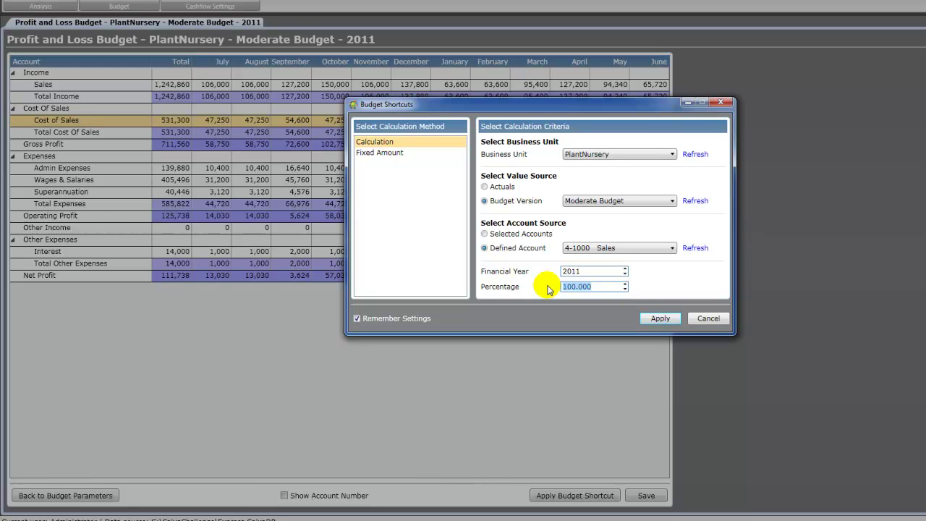
pyautogui.click(660, 318)
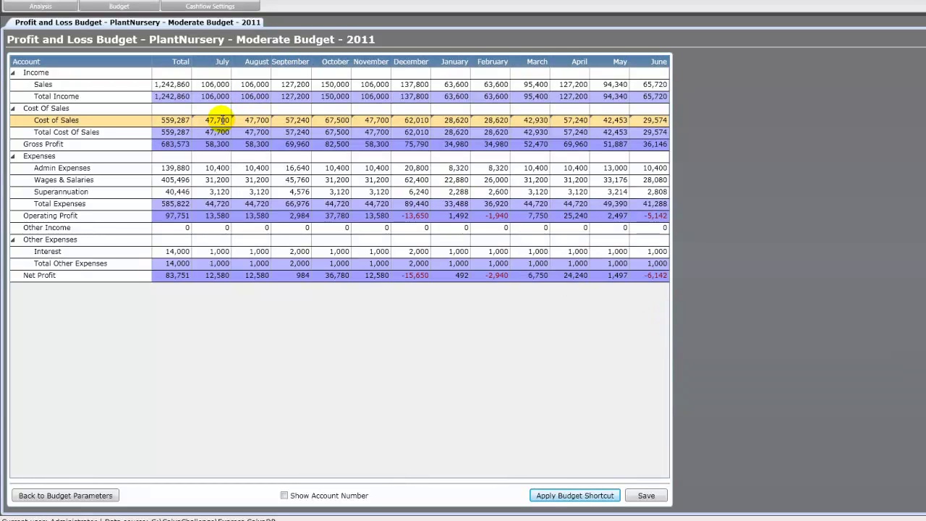
# Add the comment "Set to 45% of sales" to the July Cost of Sales cell.
pyautogui.rightClick(218, 121)
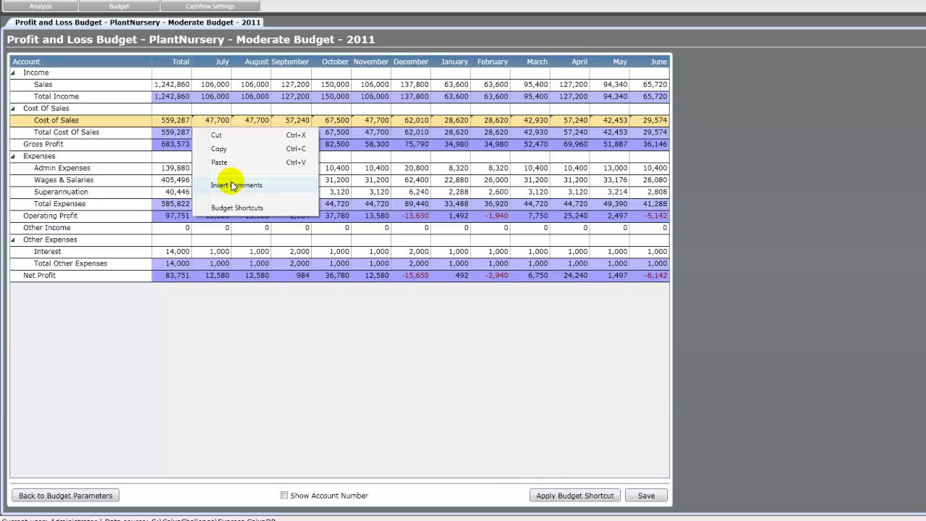
pyautogui.click(235, 185)
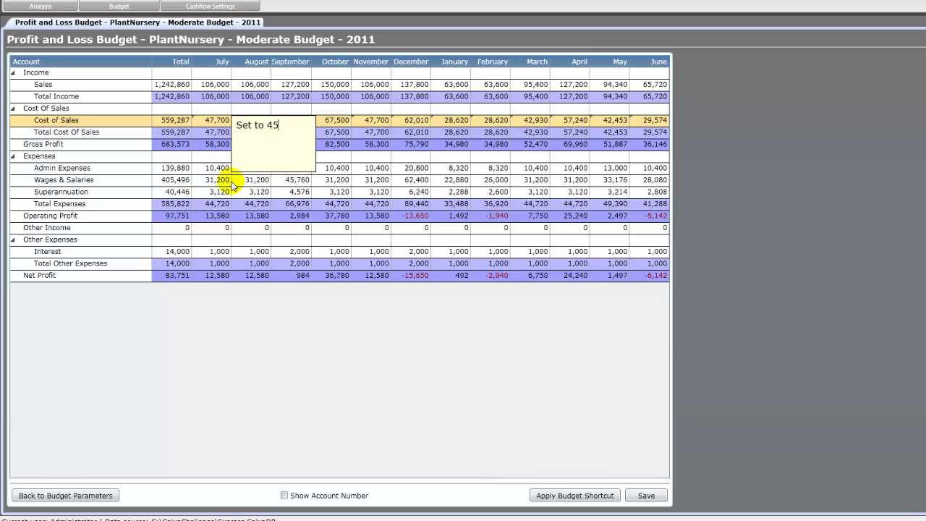
pyautogui.write('Set to 45% of sales')
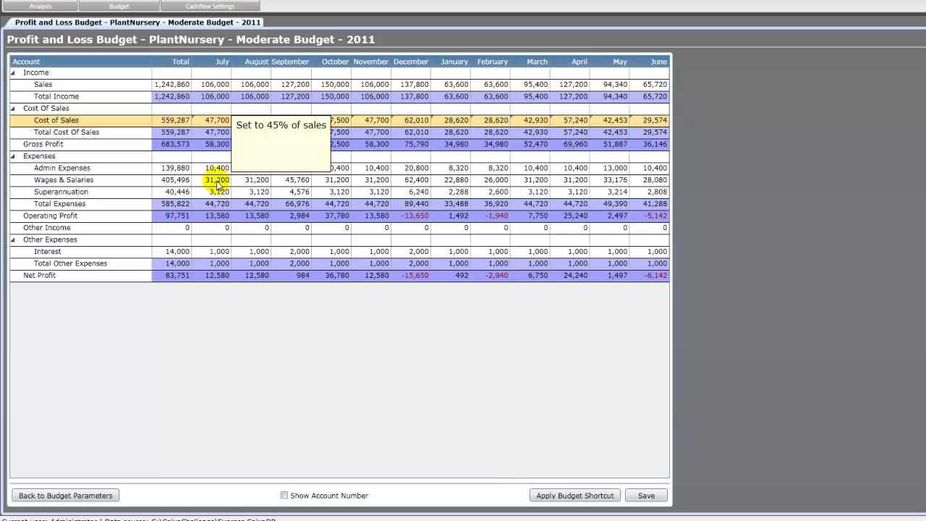
pyautogui.click(217, 185)
pyautogui.moveTo(226, 122)
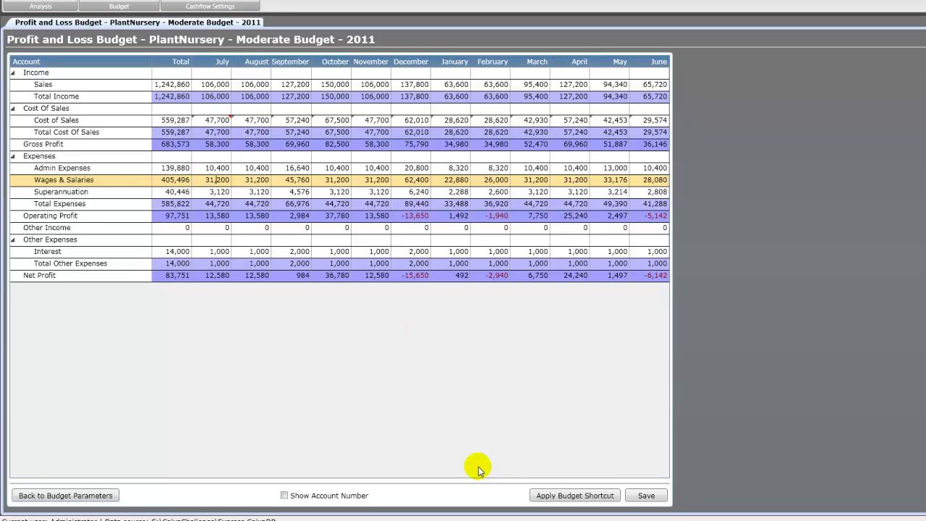
# Apply a fixed-amount budget shortcut of 5000 to Wages & Salaries, paid Fortnightly from 6/07/2010.
pyautogui.click(541, 495)
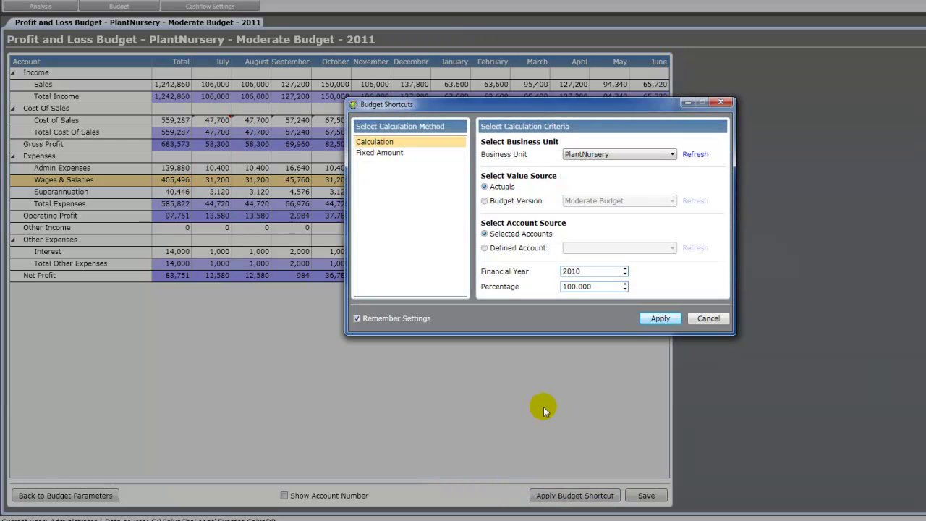
pyautogui.click(399, 153)
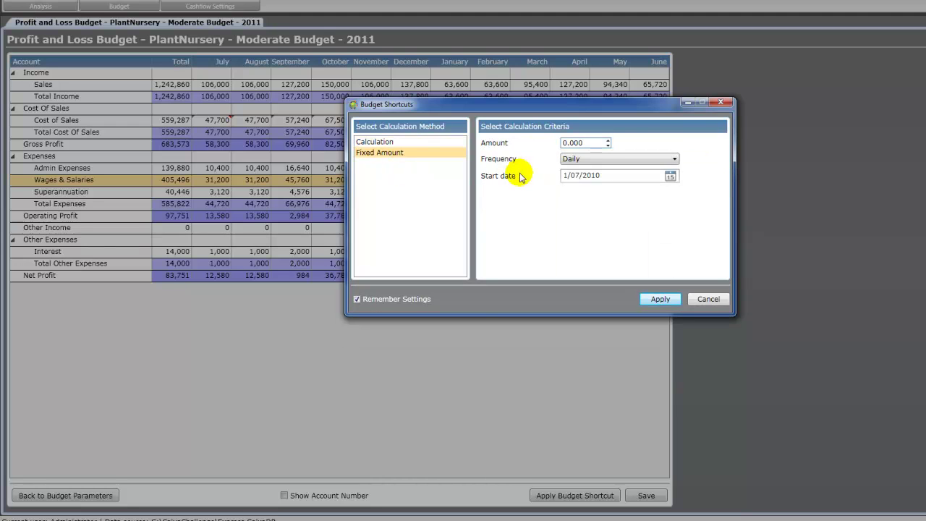
pyautogui.click(586, 159)
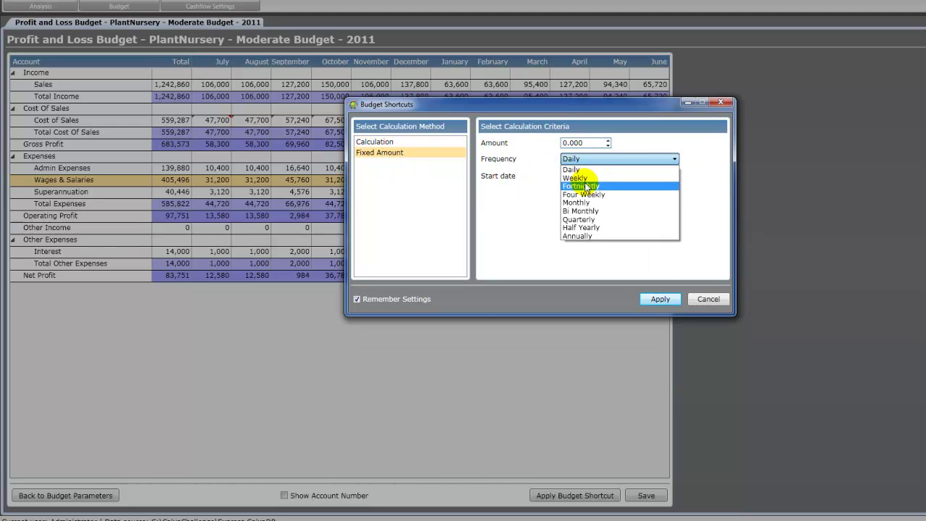
pyautogui.click(585, 181)
pyautogui.click(588, 142)
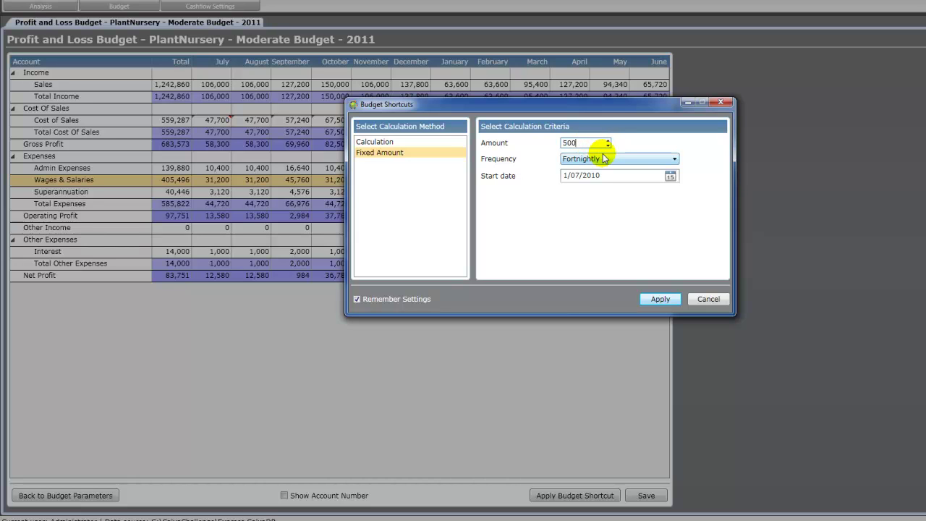
pyautogui.click(670, 175)
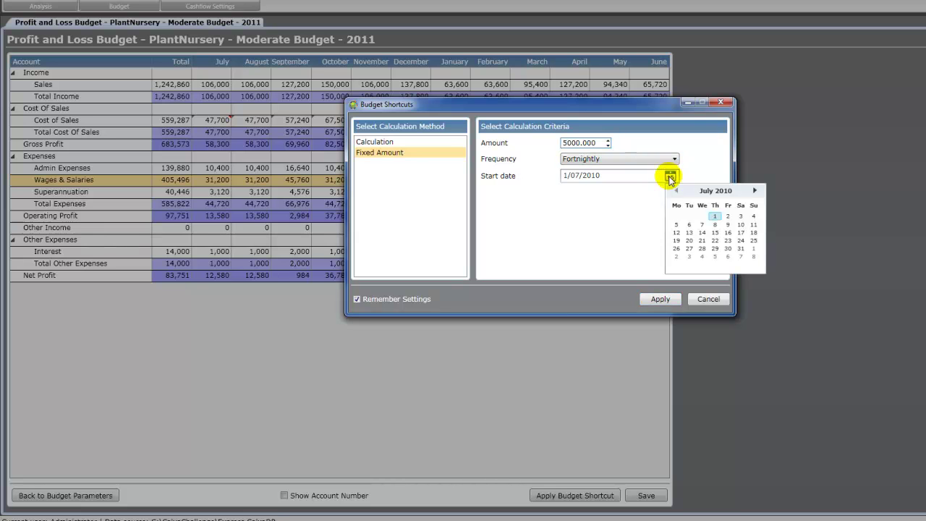
pyautogui.click(689, 224)
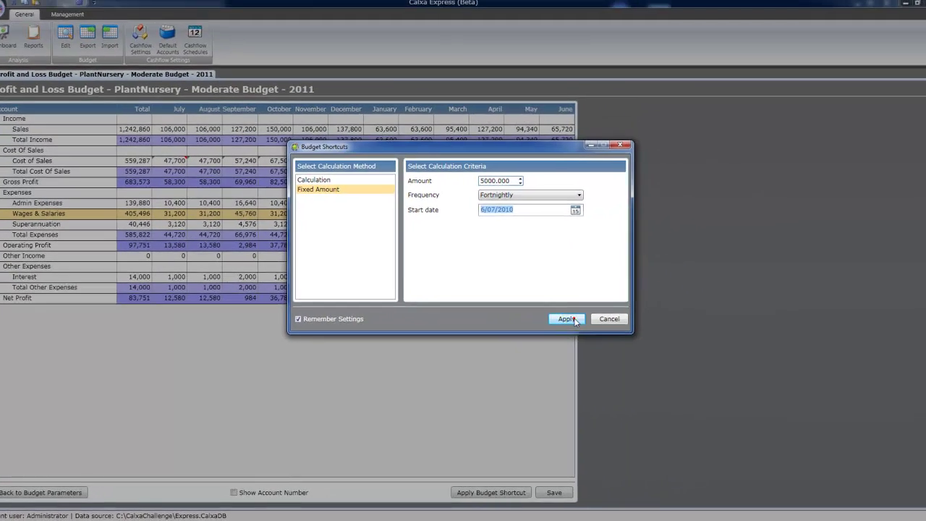
pyautogui.click(659, 299)
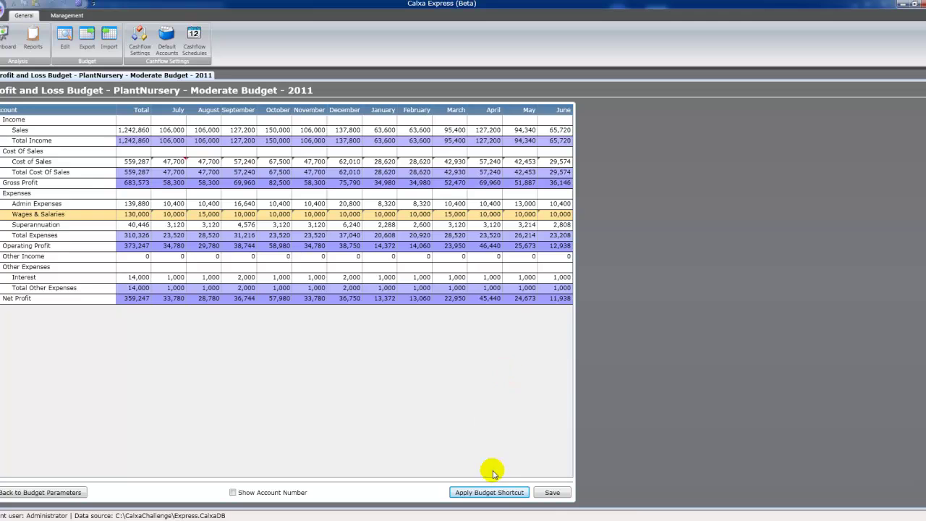
# Save the edited Profit and Loss budget and return to the budget parameters.
pyautogui.click(554, 496)
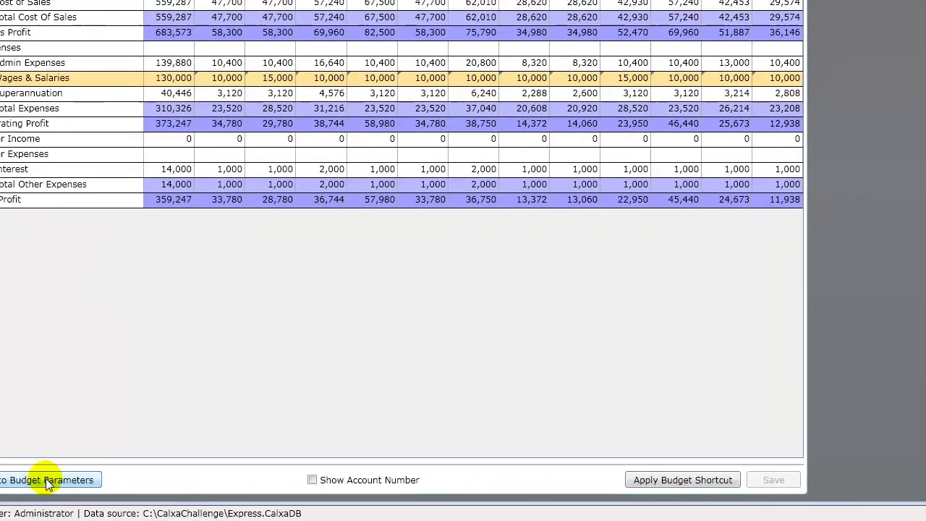
pyautogui.click(36, 486)
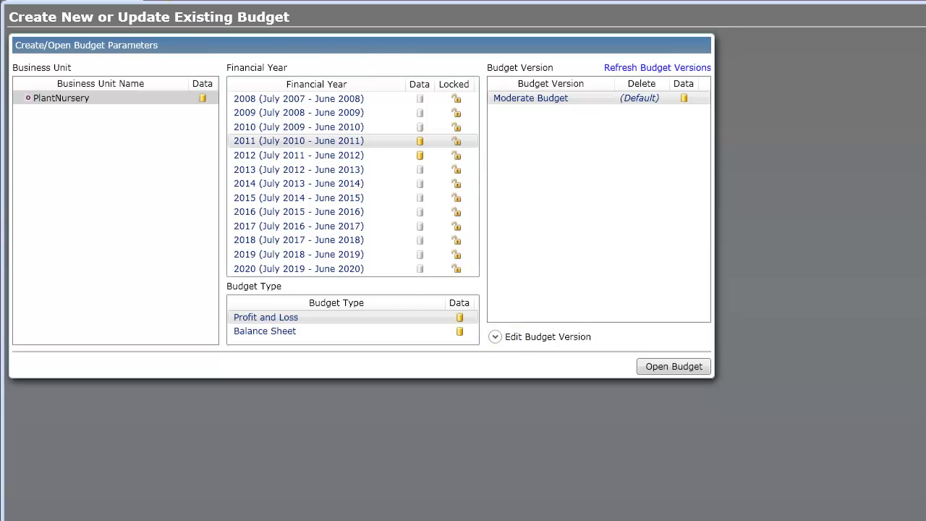
# Generate the 'Where Did Our Money Go?' forecast report with August 2010 as the finishing month, expanding the common settings first.
pyautogui.click(82, 53)
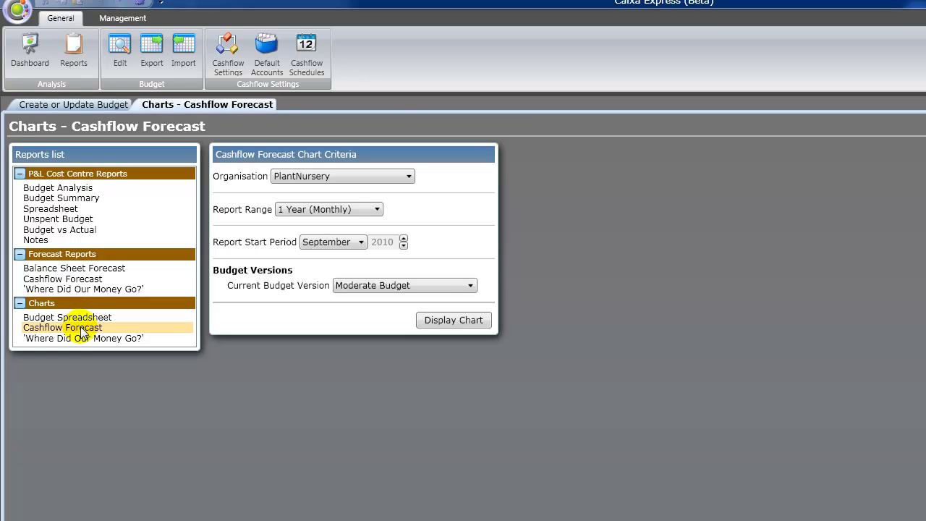
pyautogui.click(82, 280)
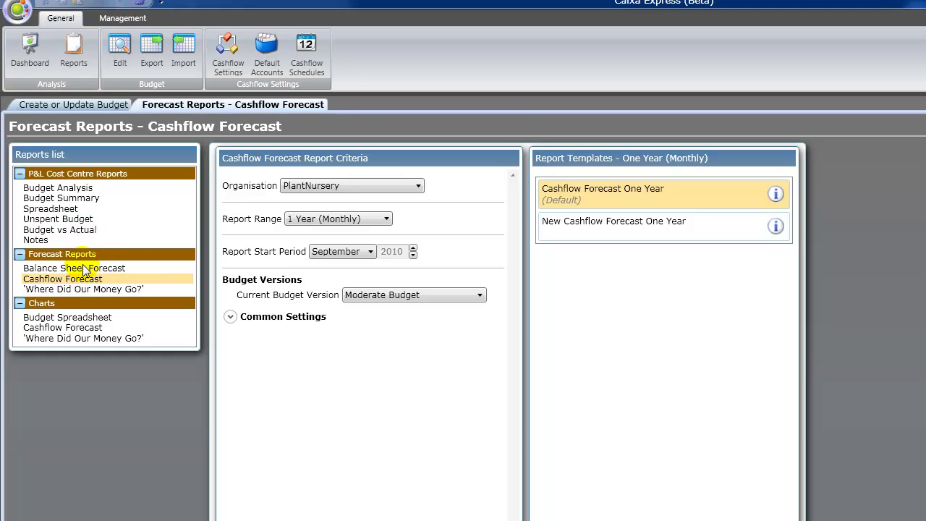
pyautogui.click(82, 285)
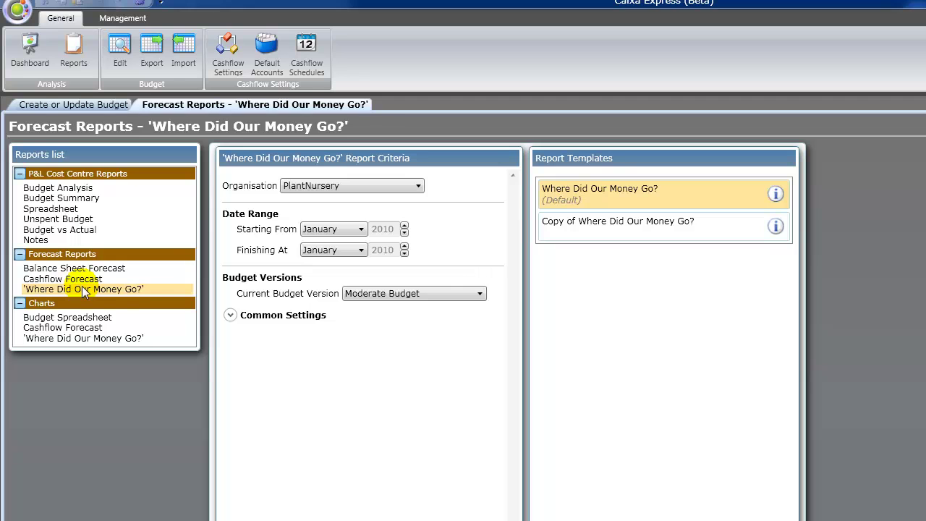
pyautogui.click(362, 251)
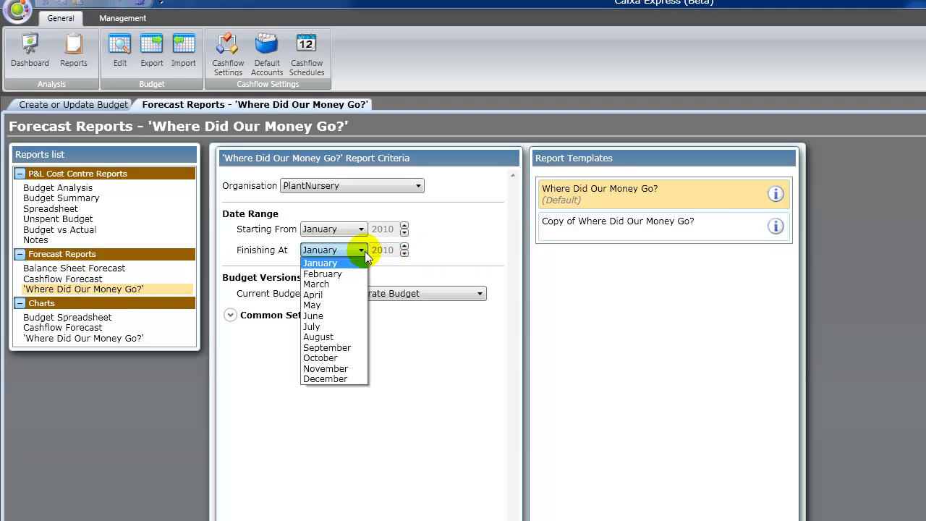
pyautogui.click(338, 337)
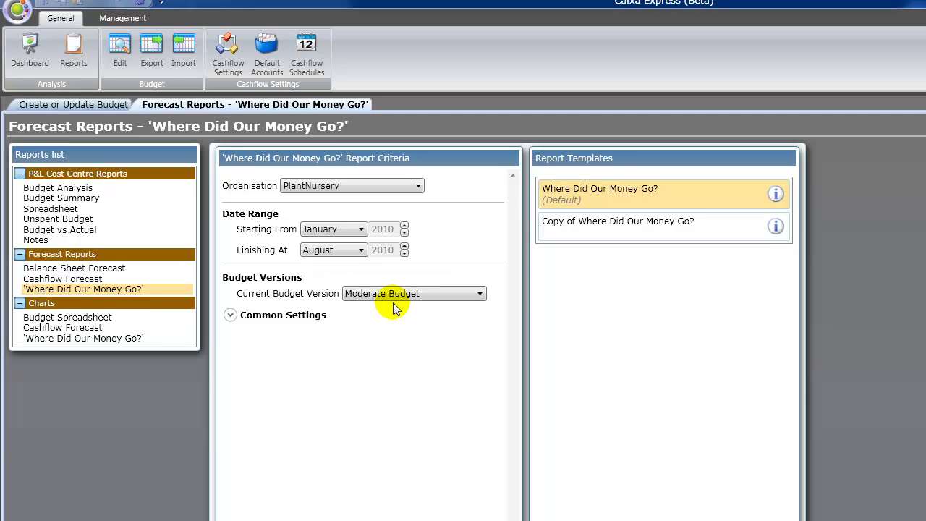
pyautogui.click(230, 314)
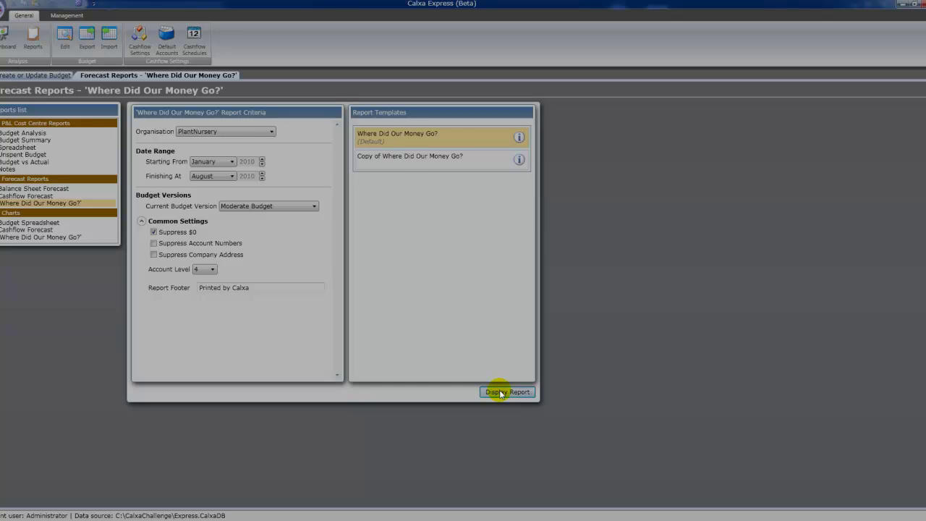
pyautogui.click(507, 392)
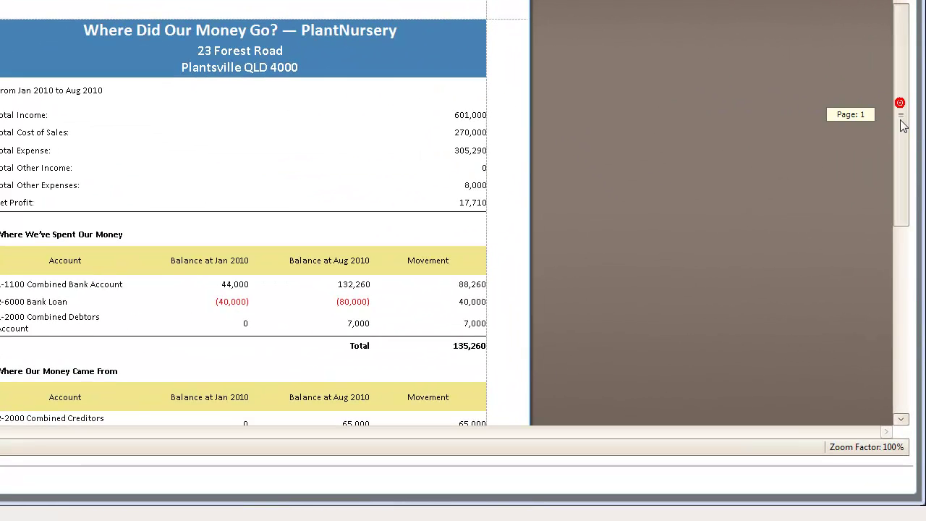
# Review the report's tables of where money was spent and came from, and return to the report criteria.
pyautogui.moveTo(923, 228); pyautogui.dragTo(923, 299)
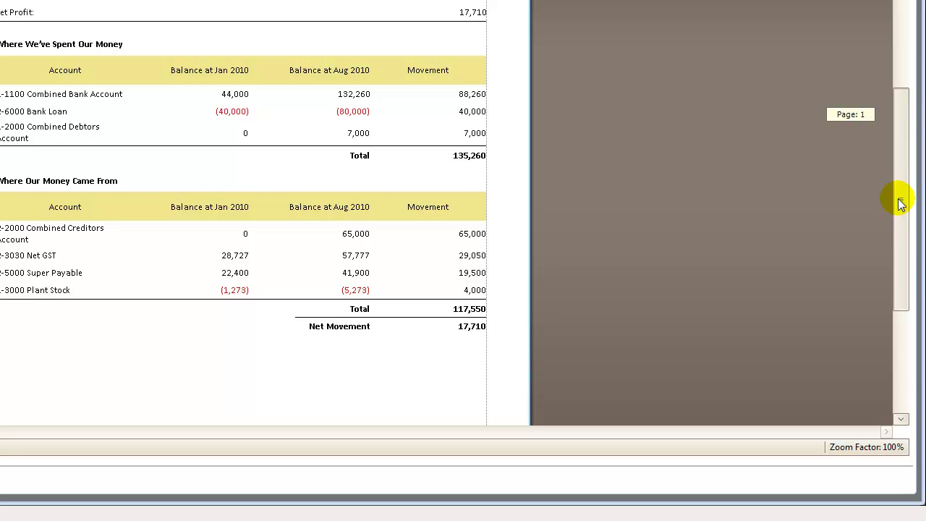
pyautogui.moveTo(901, 203); pyautogui.dragTo(901, 198)
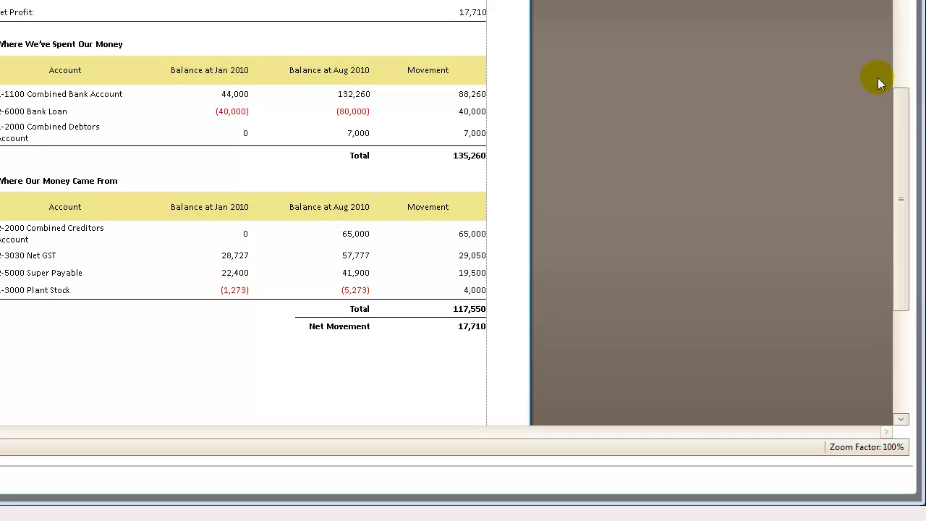
pyautogui.moveTo(900, 107); pyautogui.dragTo(899, 151)
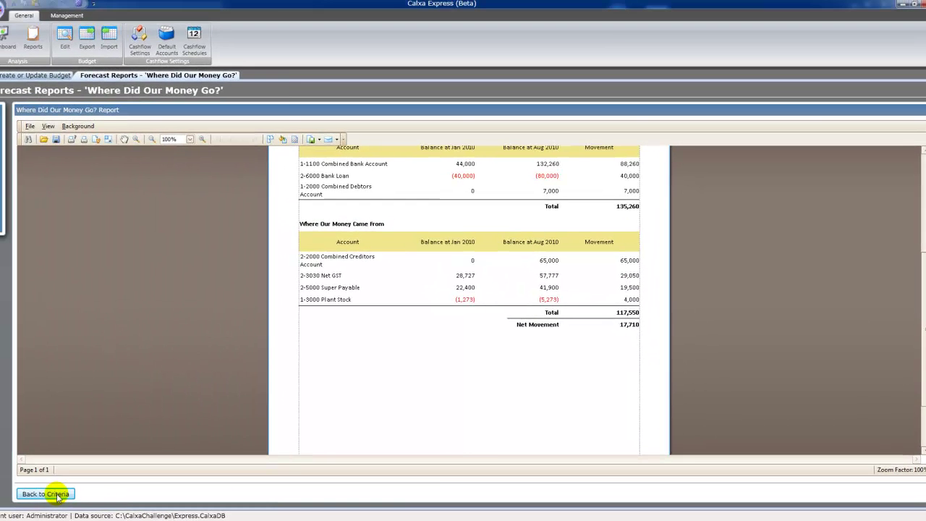
pyautogui.click(45, 436)
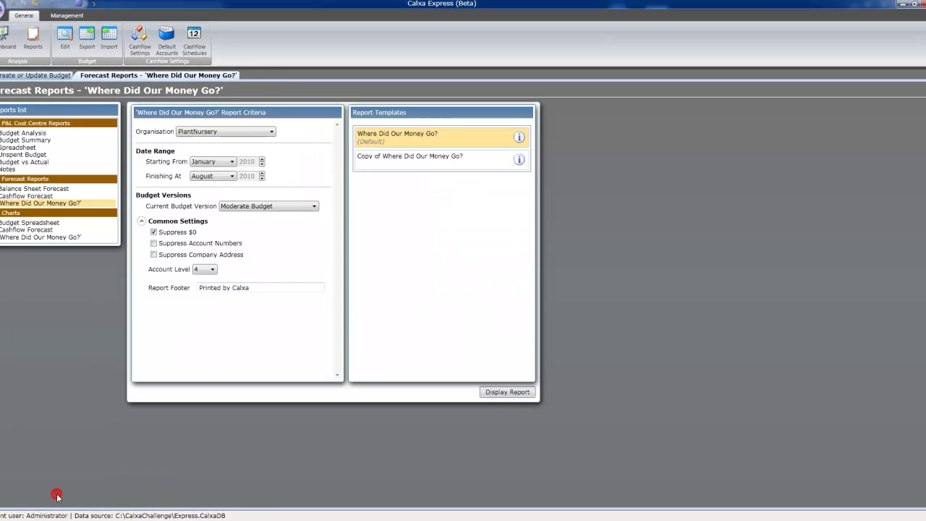
# Display the 'Where Did Our Money Go?' chart with January 2010 as the starting month.
pyautogui.click(58, 236)
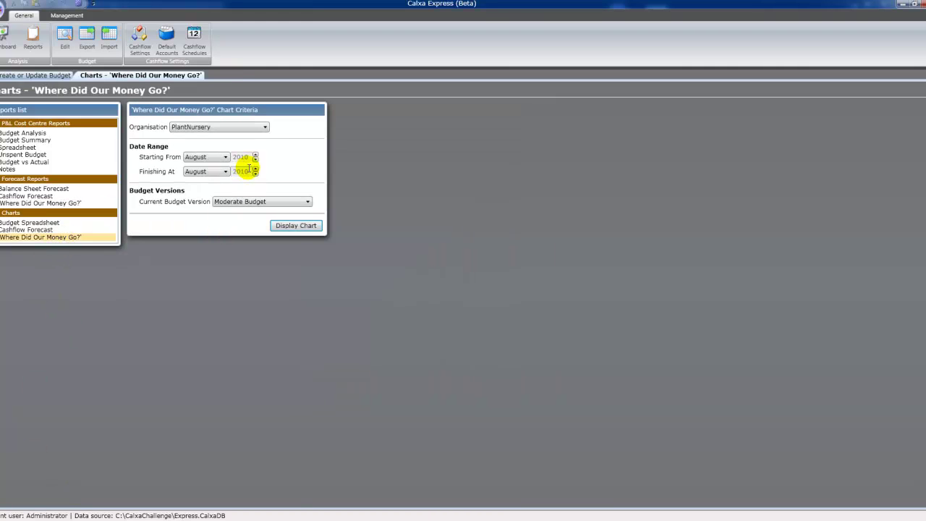
pyautogui.click(224, 156)
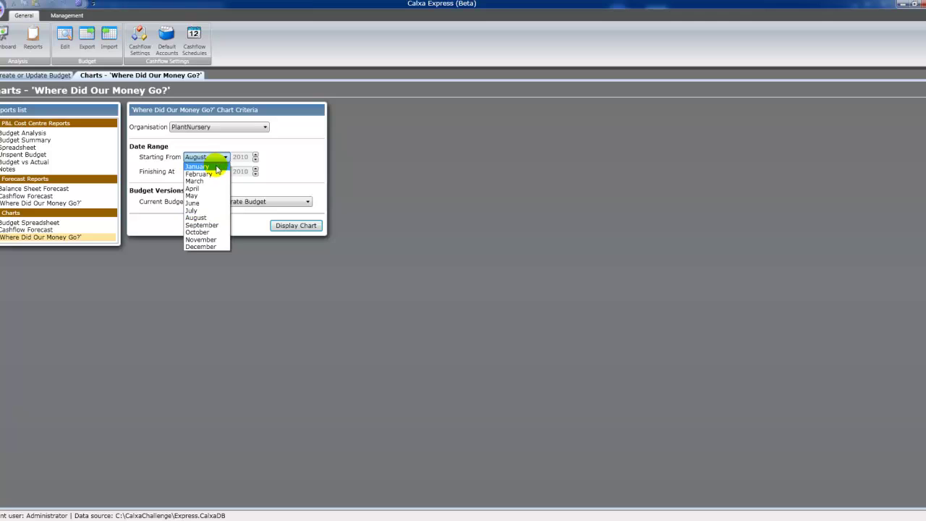
pyautogui.click(197, 167)
pyautogui.click(297, 226)
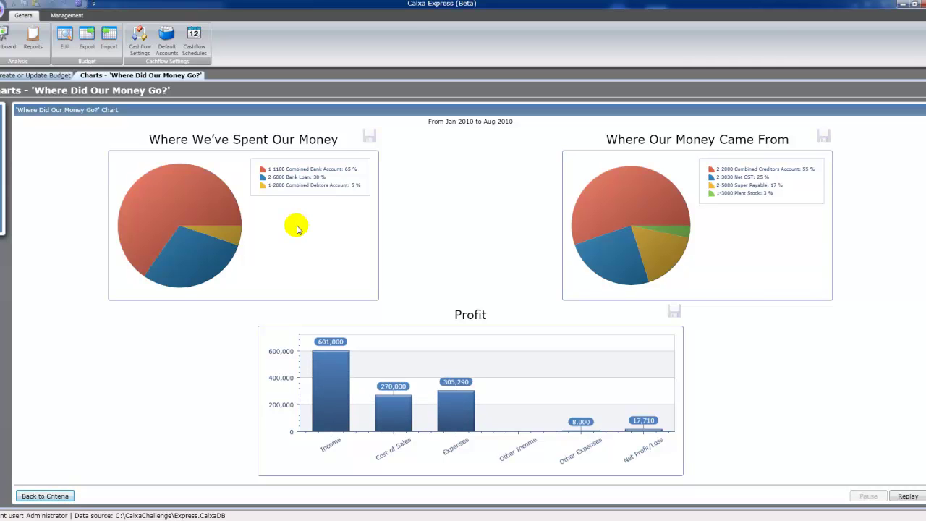
# Examine the amount and percentage details of the account slices in the money spent and money source pie charts.
pyautogui.moveTo(194, 195)
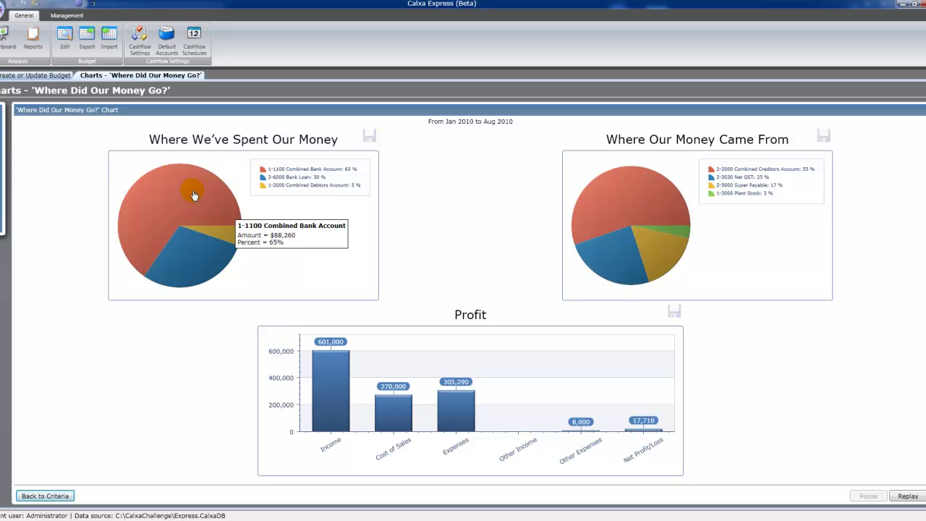
pyautogui.moveTo(186, 272)
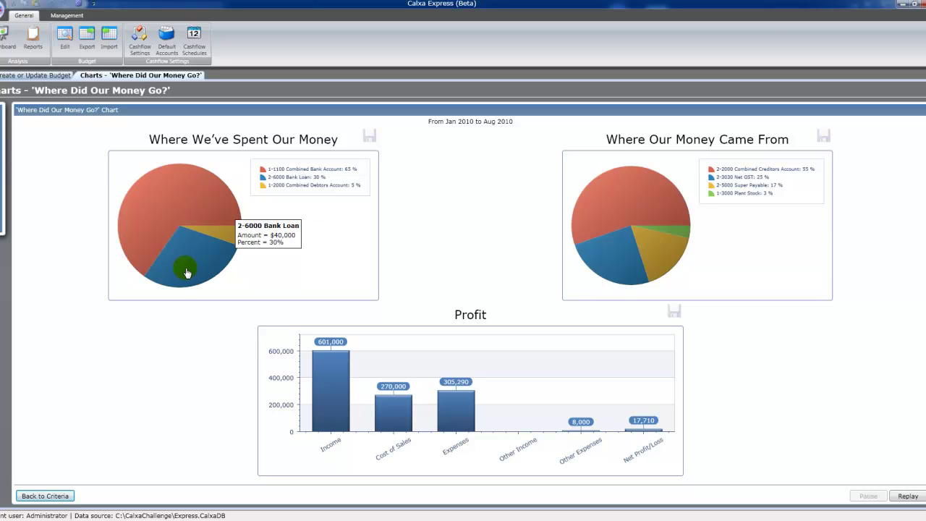
pyautogui.moveTo(225, 235)
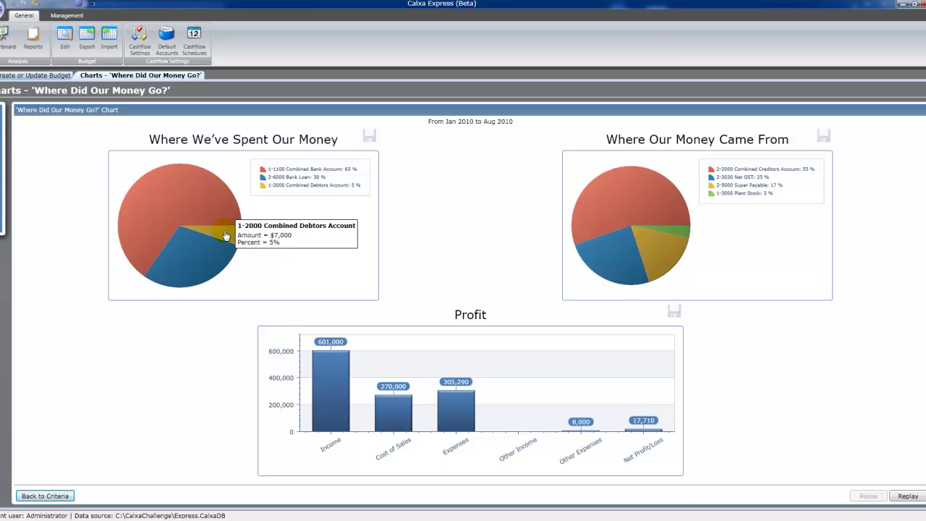
pyautogui.moveTo(588, 244)
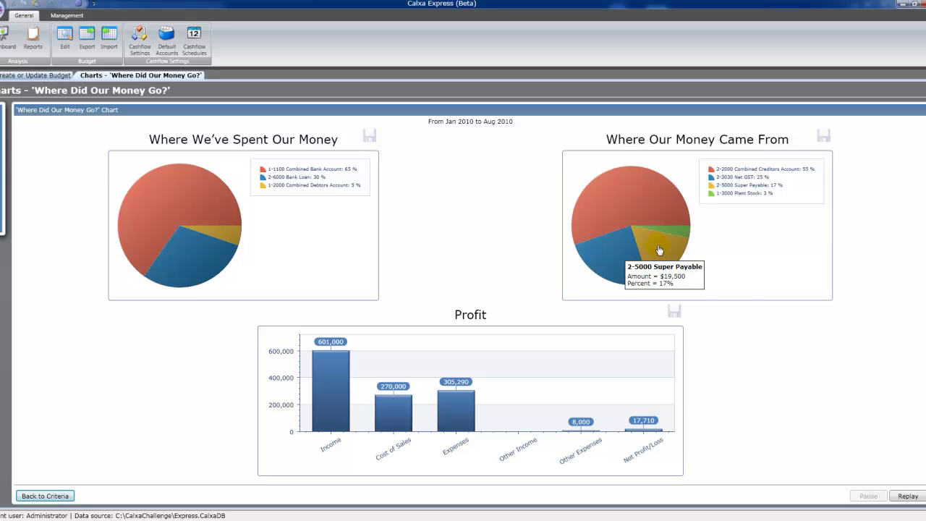
pyautogui.moveTo(636, 203)
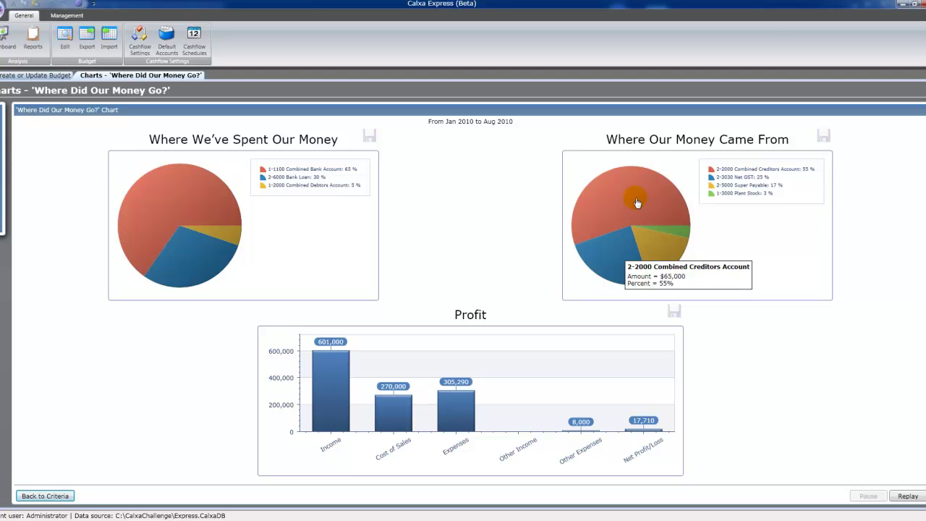
pyautogui.moveTo(673, 235)
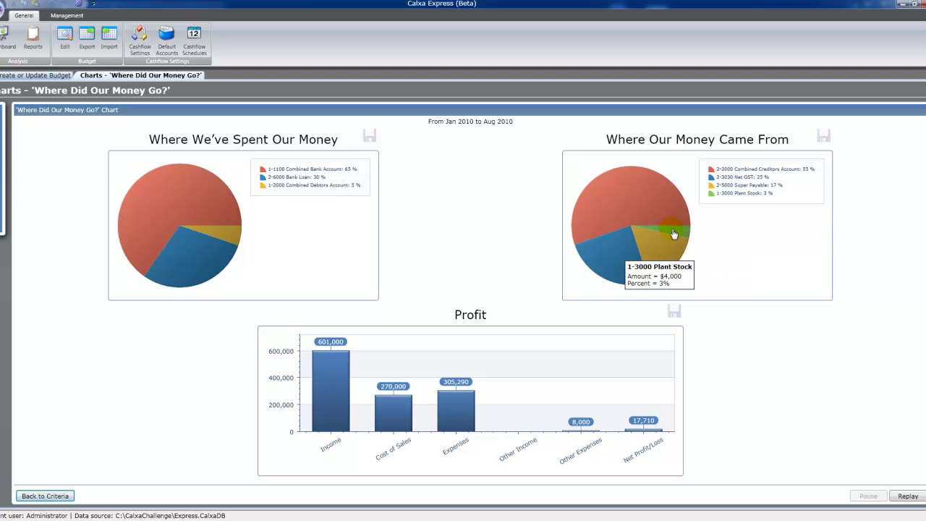